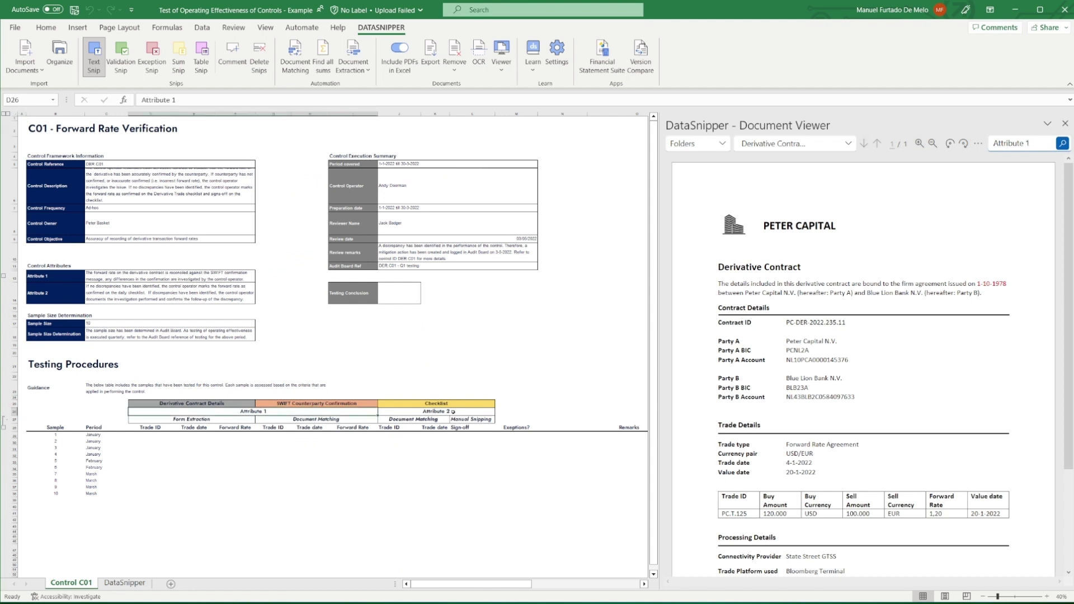
- With cell J26 selected, load Derivative Contract PC.T.456.pdf in the Document Viewer in place of PC.T.125
{"action": "left_click", "coordinate": [408, 412]}
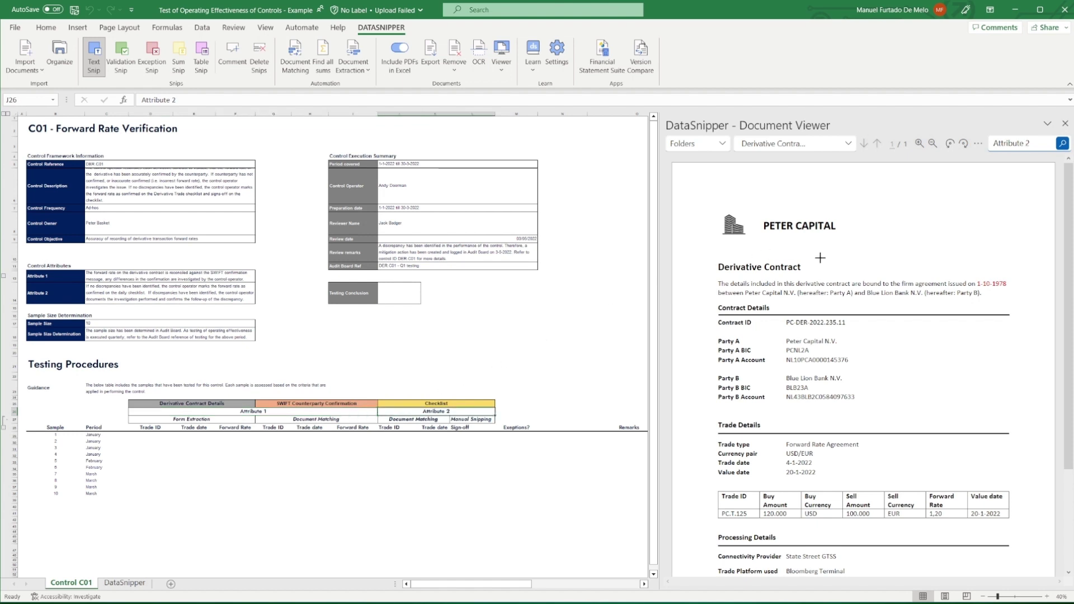
{"action": "scroll", "coordinate": [820, 257], "scroll_direction": "down", "scroll_amount": 5}
{"action": "scroll", "coordinate": [820, 257], "scroll_direction": "up", "scroll_amount": 5}
{"action": "left_click", "coordinate": [822, 153]}
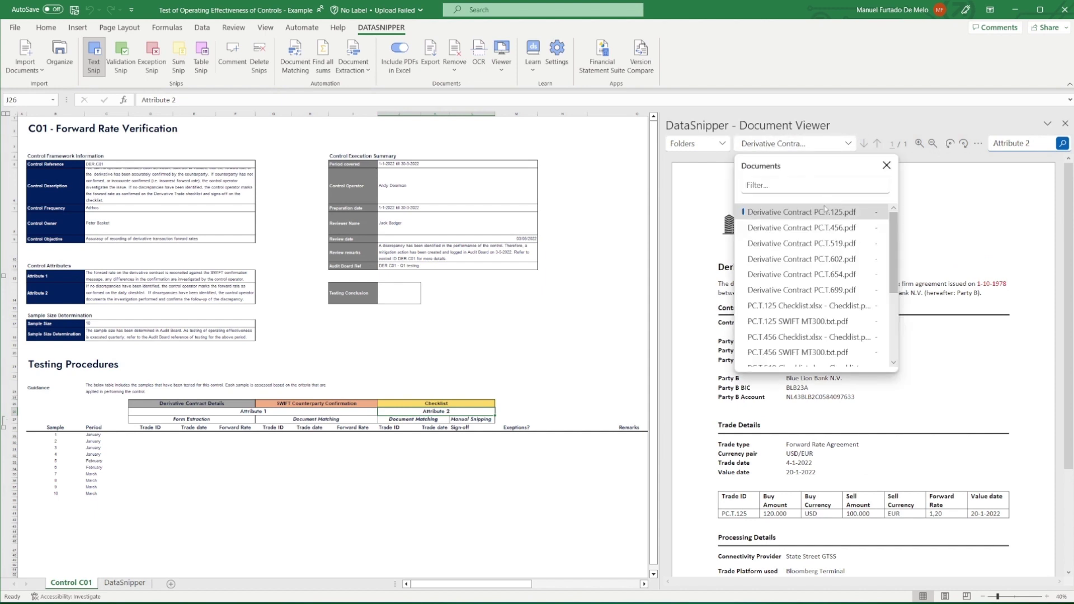
{"action": "scroll", "coordinate": [823, 331], "scroll_direction": "down", "scroll_amount": 2}
{"action": "scroll", "coordinate": [825, 329], "scroll_direction": "up", "scroll_amount": 2}
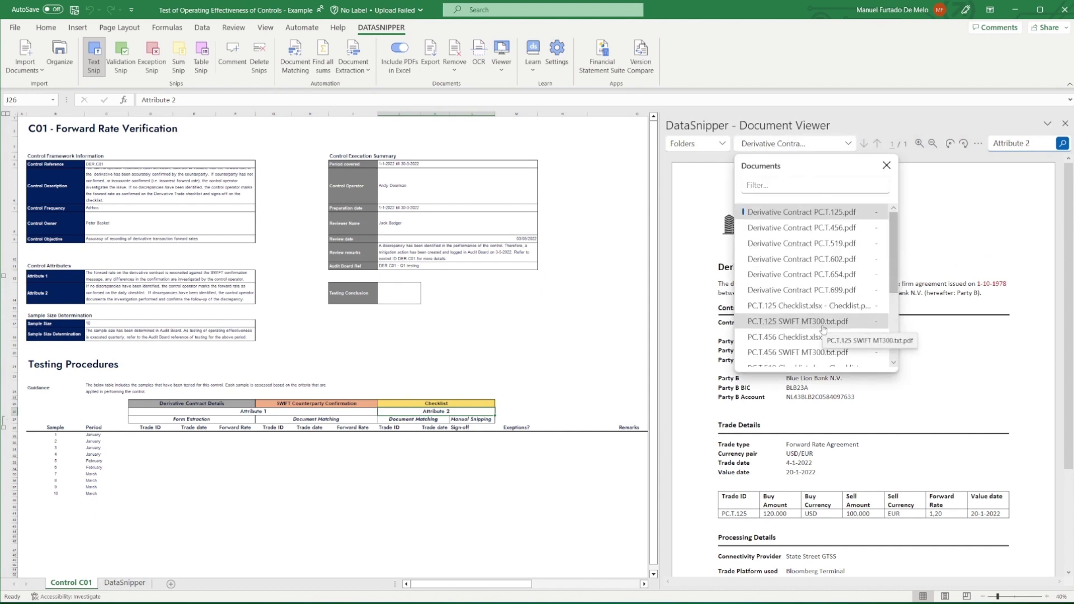
{"action": "left_click", "coordinate": [833, 234]}
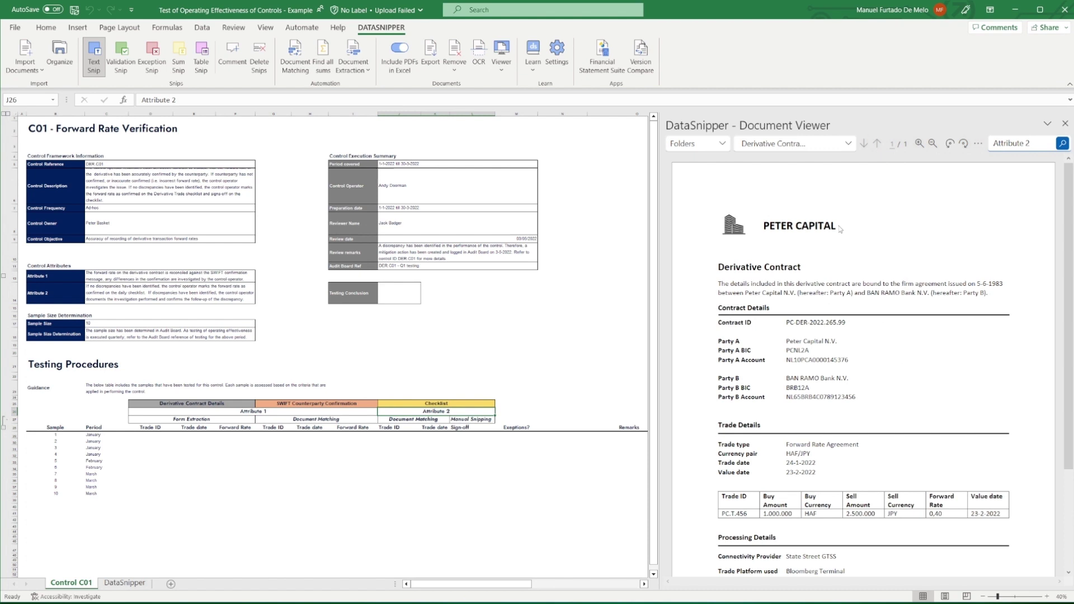
{"action": "scroll", "coordinate": [844, 354], "scroll_direction": "down", "scroll_amount": 5}
{"action": "scroll", "coordinate": [844, 354], "scroll_direction": "up", "scroll_amount": 3}
- Start a new Form Extraction with contracts PC.T.125, 456, 519, 602, 654 and 699
{"action": "left_click", "coordinate": [353, 63]}
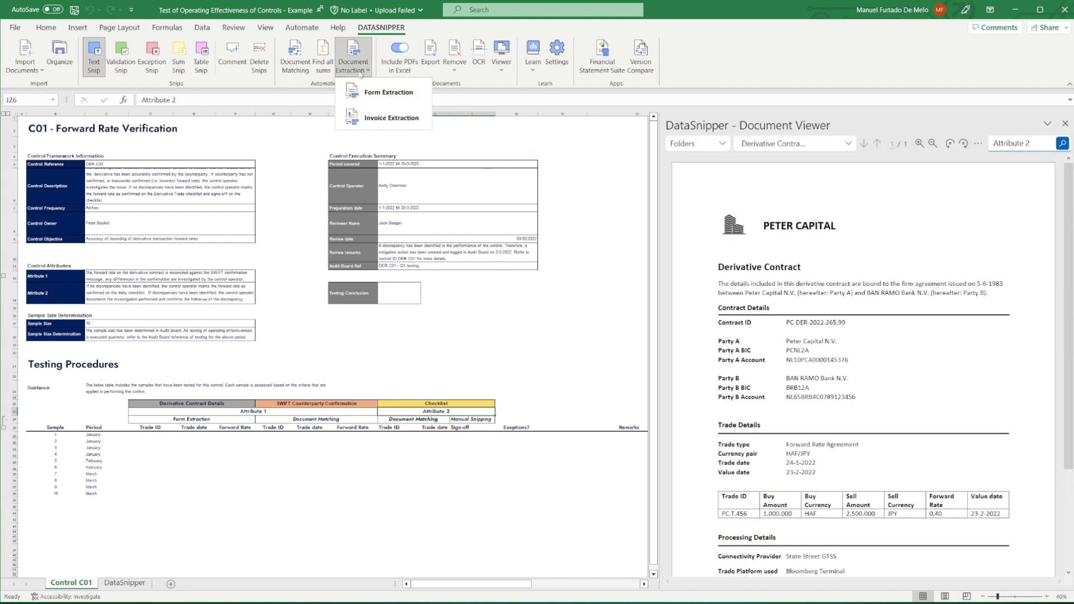
{"action": "left_click", "coordinate": [392, 98]}
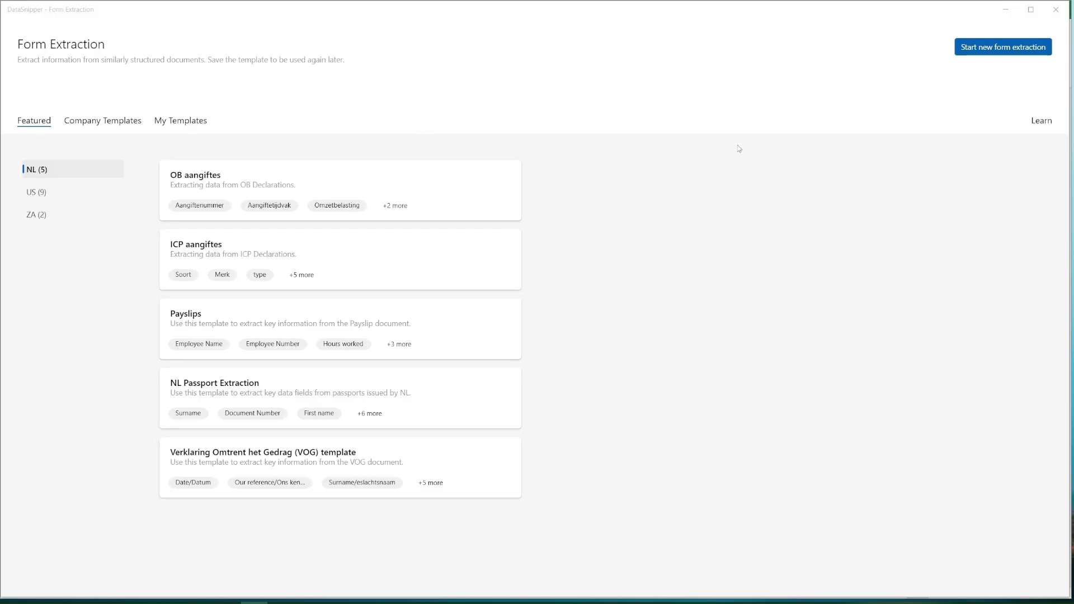
{"action": "left_click", "coordinate": [987, 56]}
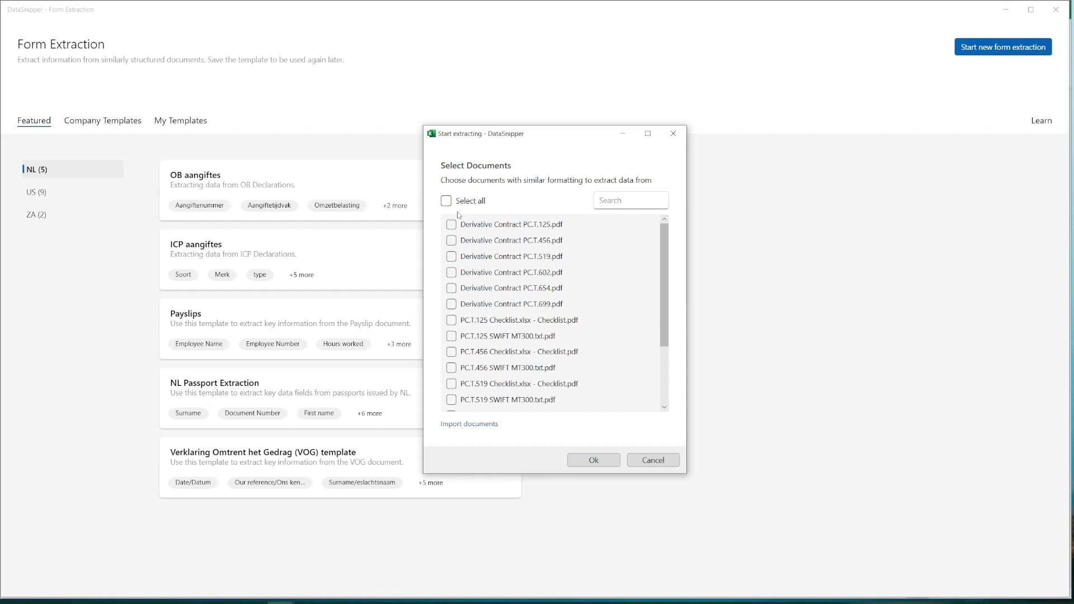
{"action": "left_click", "coordinate": [465, 224]}
{"action": "left_click", "coordinate": [473, 242]}
{"action": "left_click", "coordinate": [474, 257]}
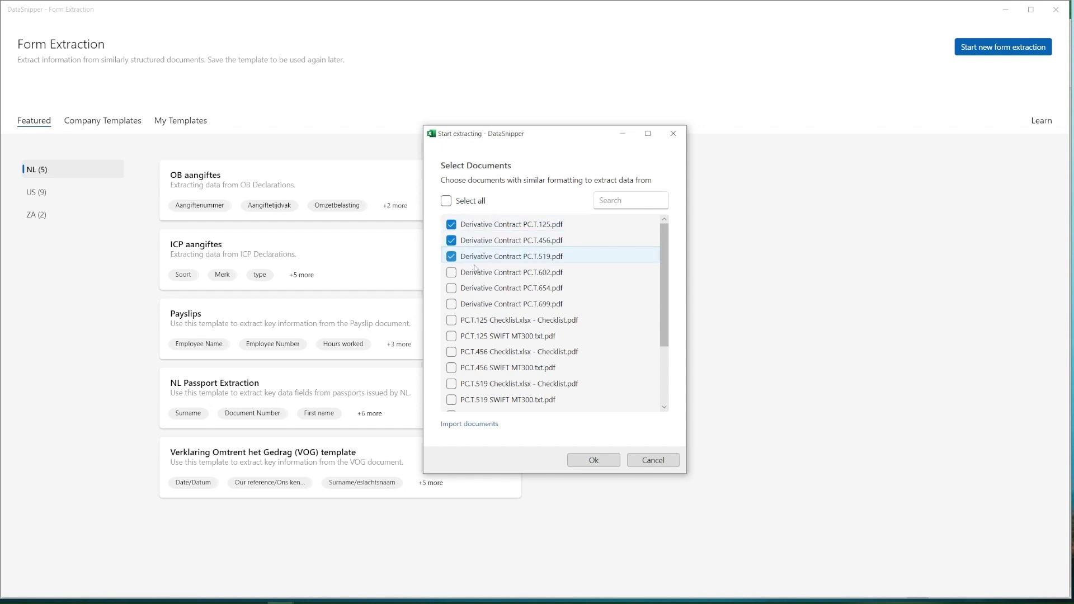
{"action": "left_click", "coordinate": [476, 273]}
{"action": "left_click", "coordinate": [476, 289]}
{"action": "left_click", "coordinate": [487, 310]}
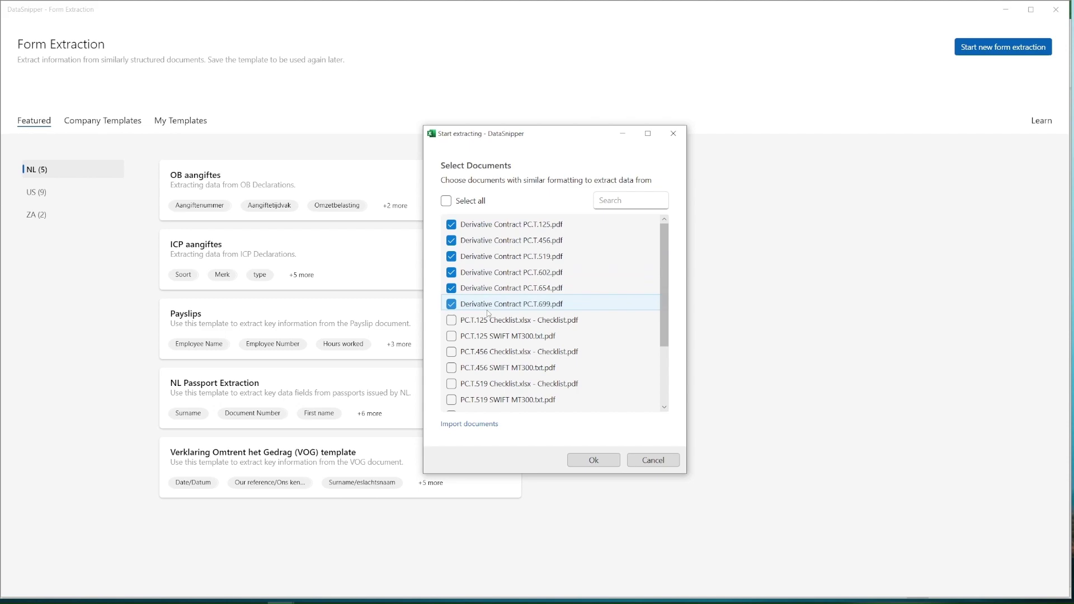
{"action": "left_click", "coordinate": [594, 461]}
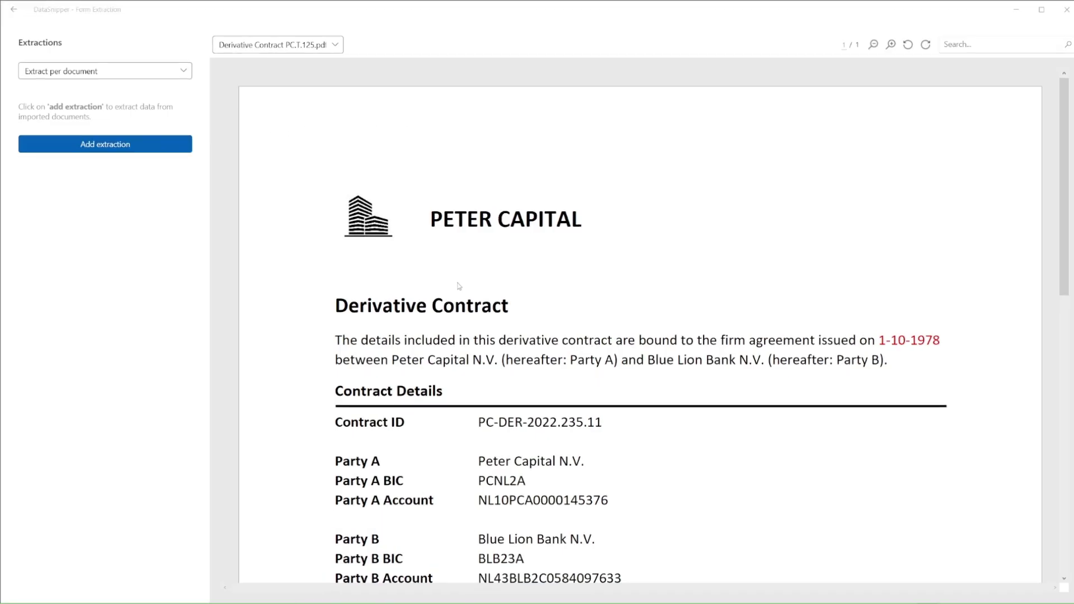
- Add extractions for the trade ID PC.T.125 and the trade date 4-1-2022
{"action": "scroll", "coordinate": [458, 286], "scroll_direction": "down", "scroll_amount": 4}
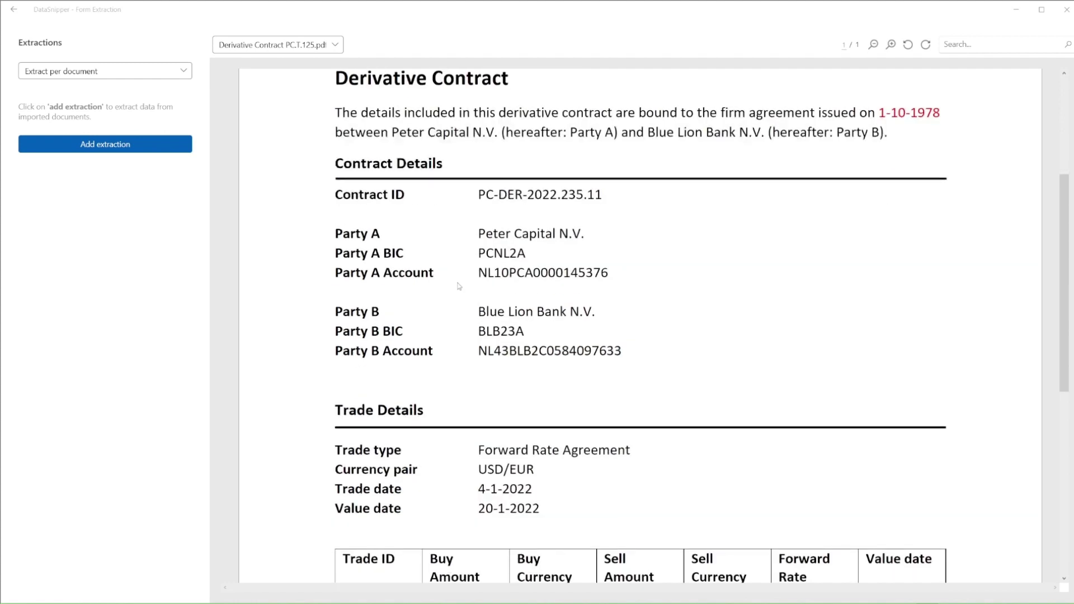
{"action": "scroll", "coordinate": [459, 286], "scroll_direction": "down", "scroll_amount": 2}
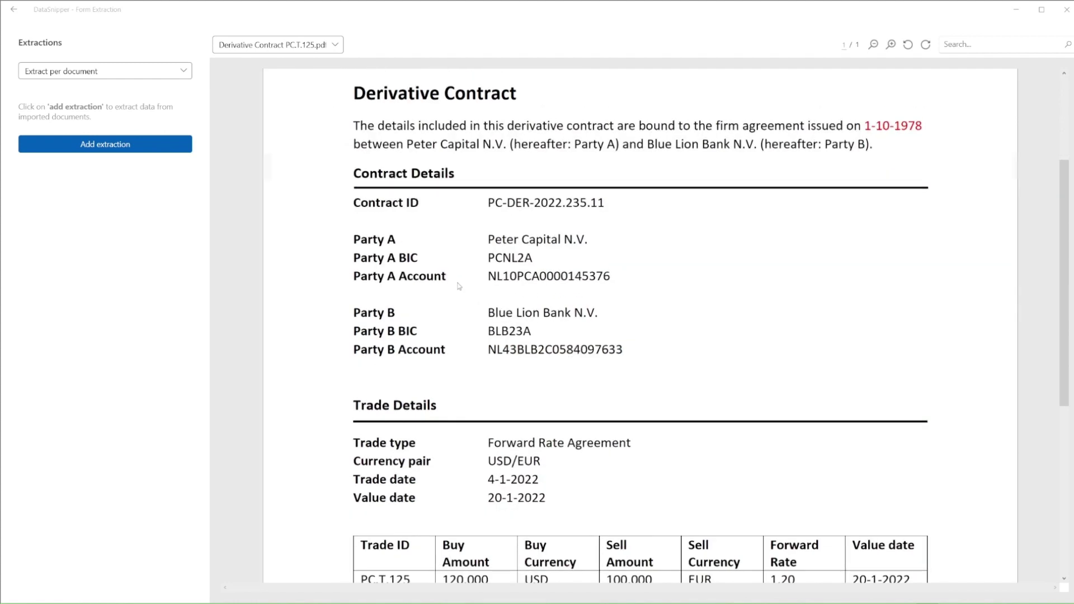
{"action": "scroll", "coordinate": [459, 286], "scroll_direction": "down", "scroll_amount": 1}
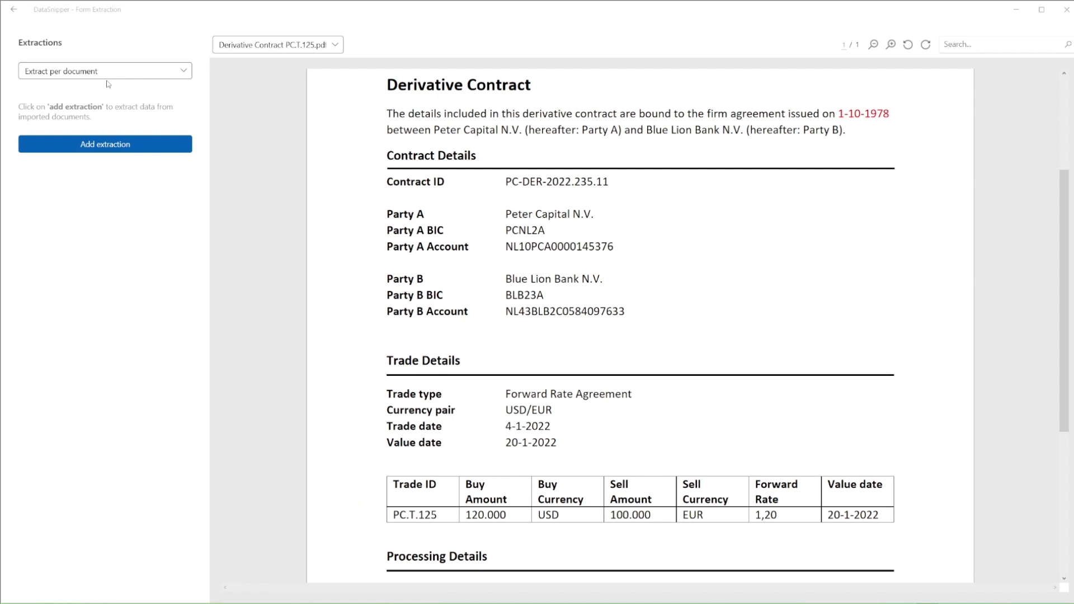
{"action": "left_click", "coordinate": [110, 147]}
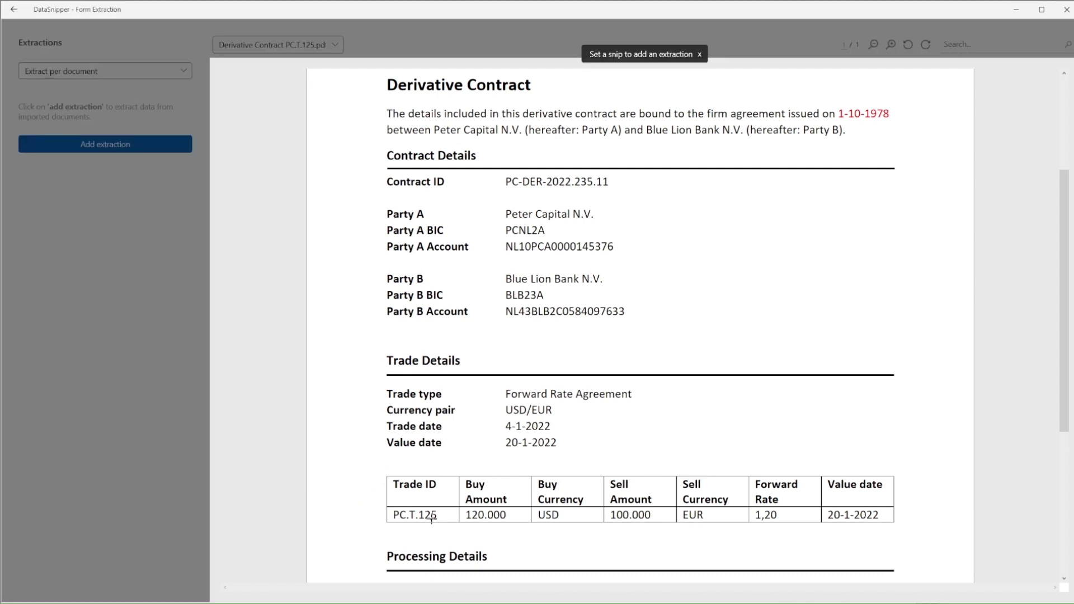
{"action": "left_click_drag", "start_coordinate": [388, 509], "coordinate": [441, 517]}
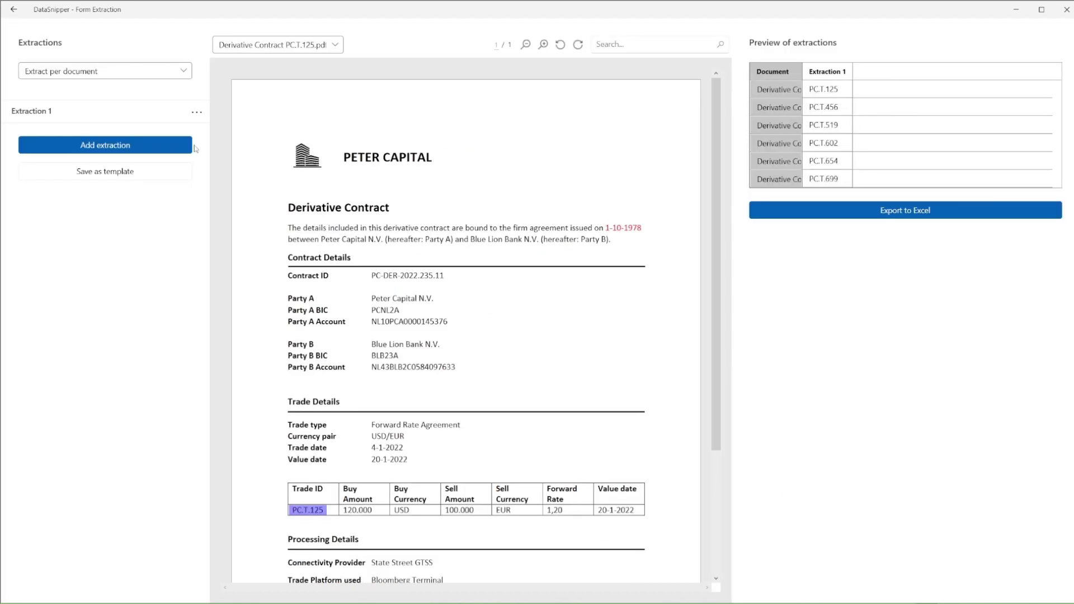
{"action": "left_click", "coordinate": [142, 146]}
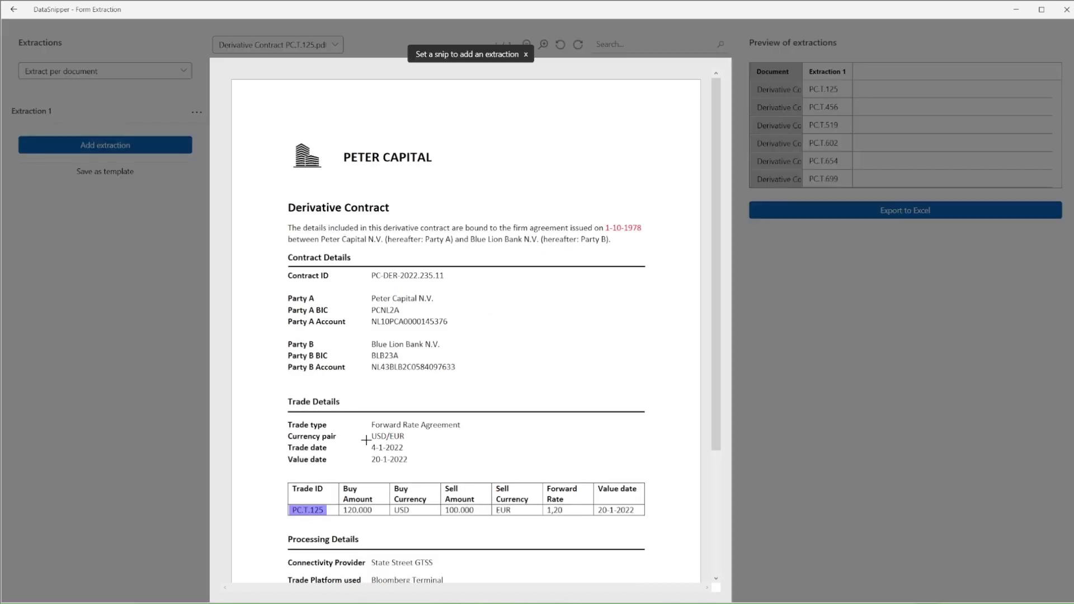
{"action": "left_click_drag", "start_coordinate": [369, 441], "coordinate": [406, 452]}
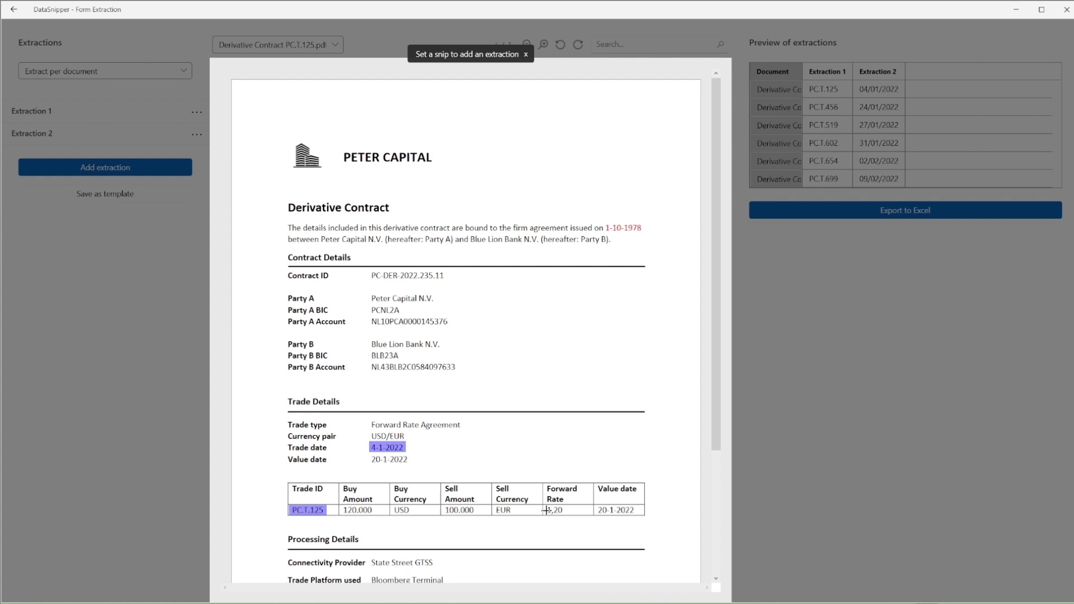
- Add the forward rate 1,20 extraction, keyed to the Forward Rate header
{"action": "left_click_drag", "start_coordinate": [545, 505], "coordinate": [568, 515]}
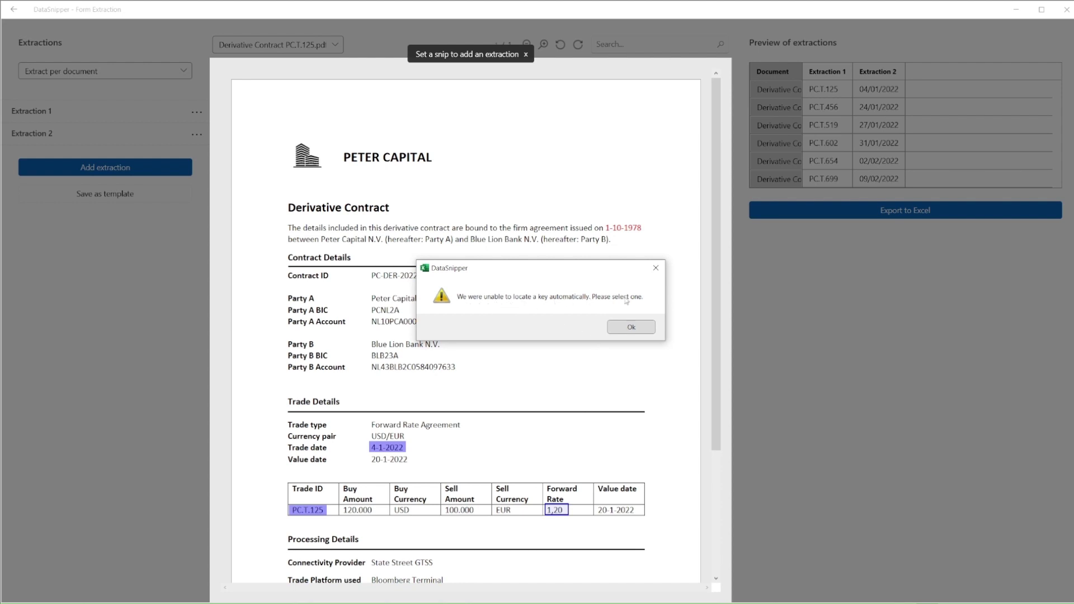
{"action": "left_click", "coordinate": [631, 327]}
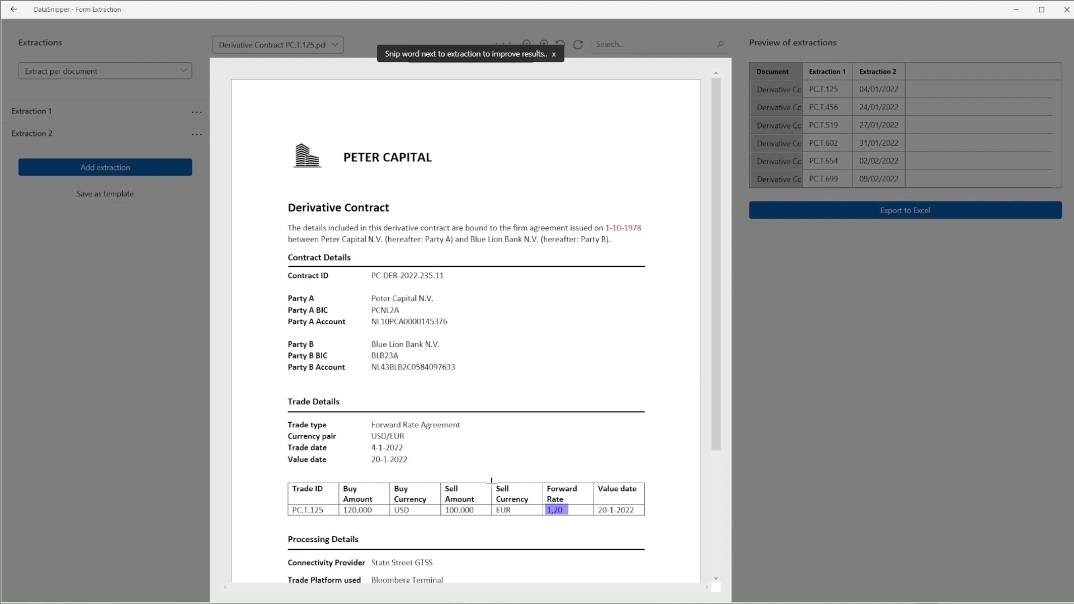
{"action": "left_click_drag", "start_coordinate": [491, 480], "coordinate": [579, 500]}
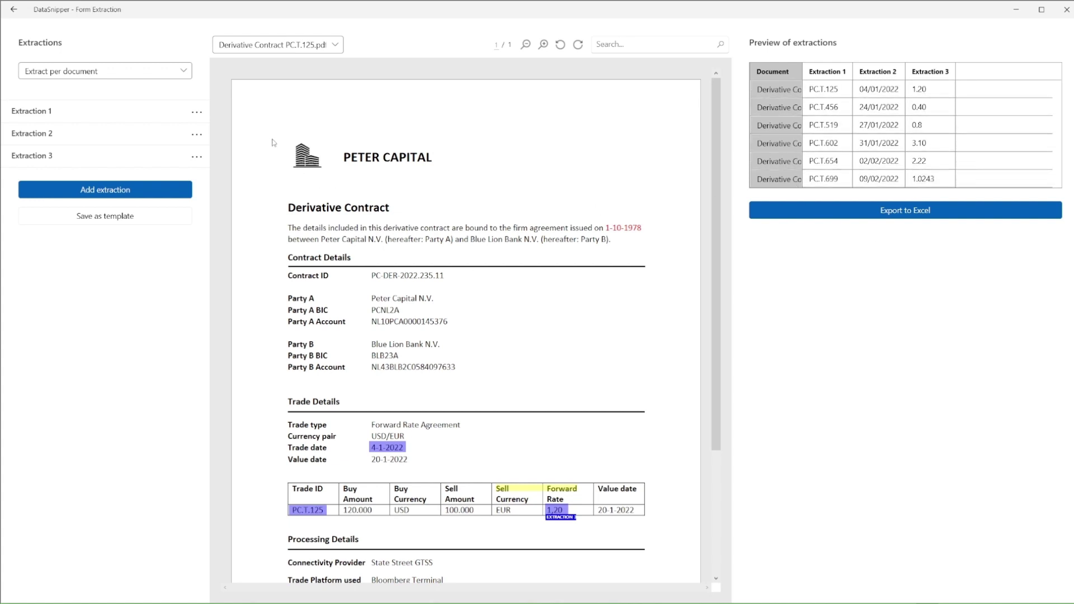
- Rename the three extractions to Trade ID, Trade Date and Forward Rate
{"action": "left_click", "coordinate": [193, 114]}
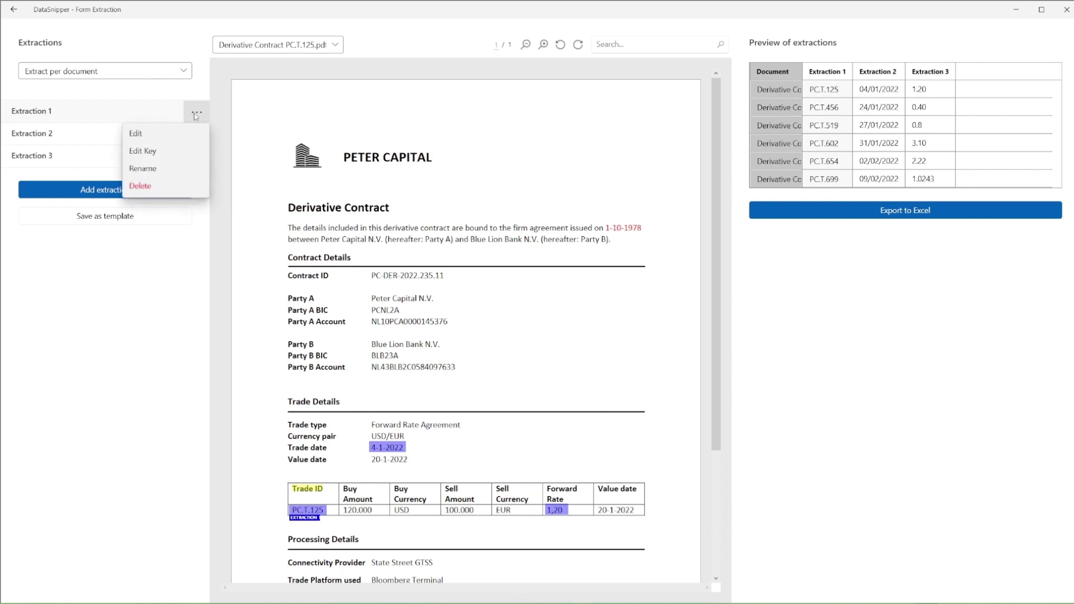
{"action": "left_click", "coordinate": [196, 172]}
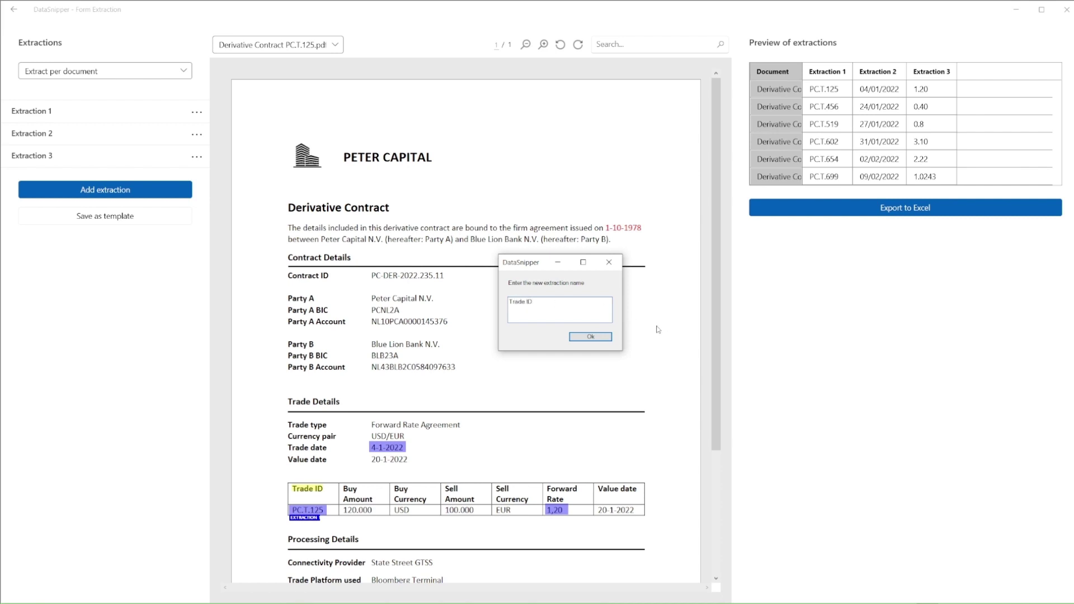
{"action": "left_click", "coordinate": [590, 336]}
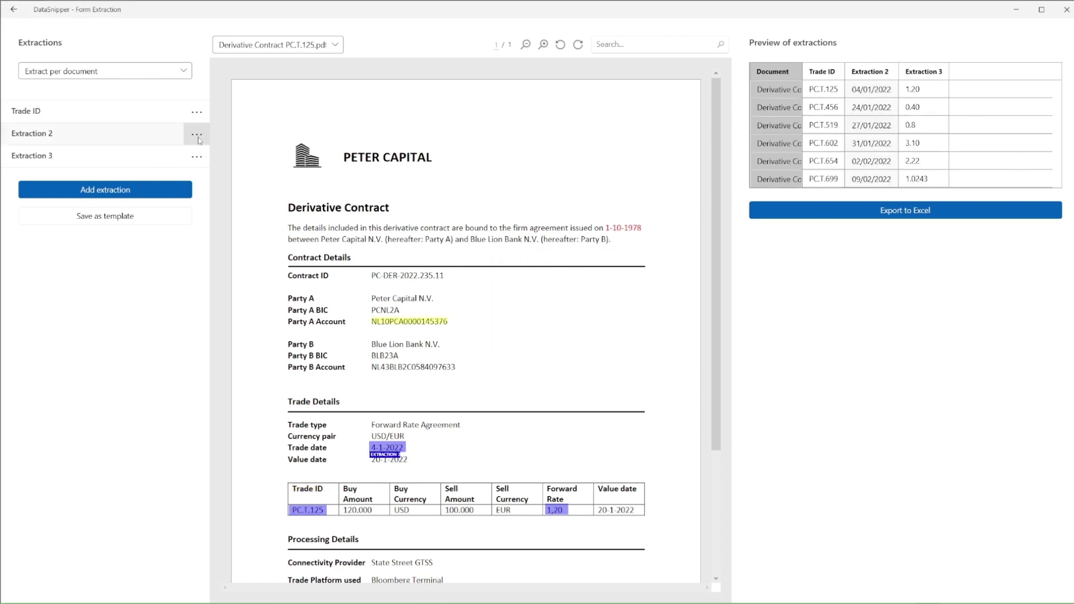
{"action": "left_click", "coordinate": [196, 135]}
{"action": "left_click", "coordinate": [146, 191]}
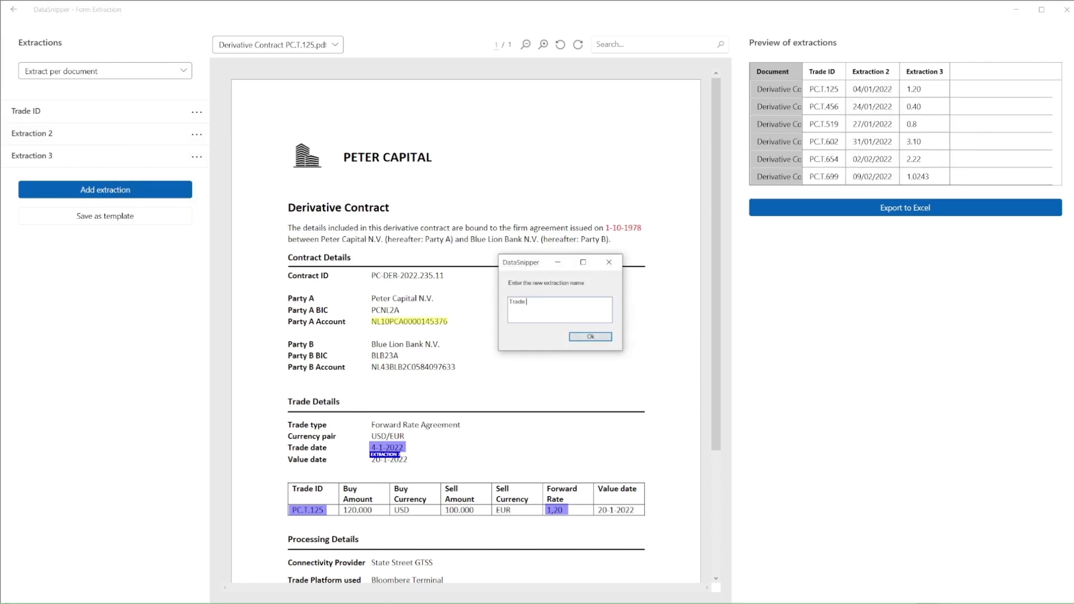
{"action": "key", "text": "Return"}
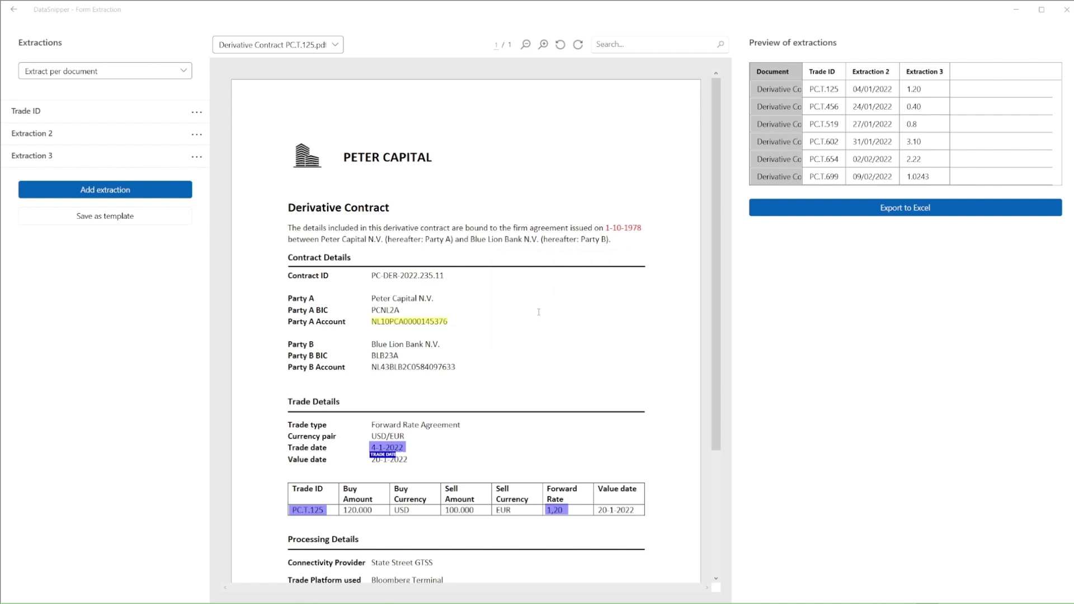
{"action": "left_click", "coordinate": [196, 157]}
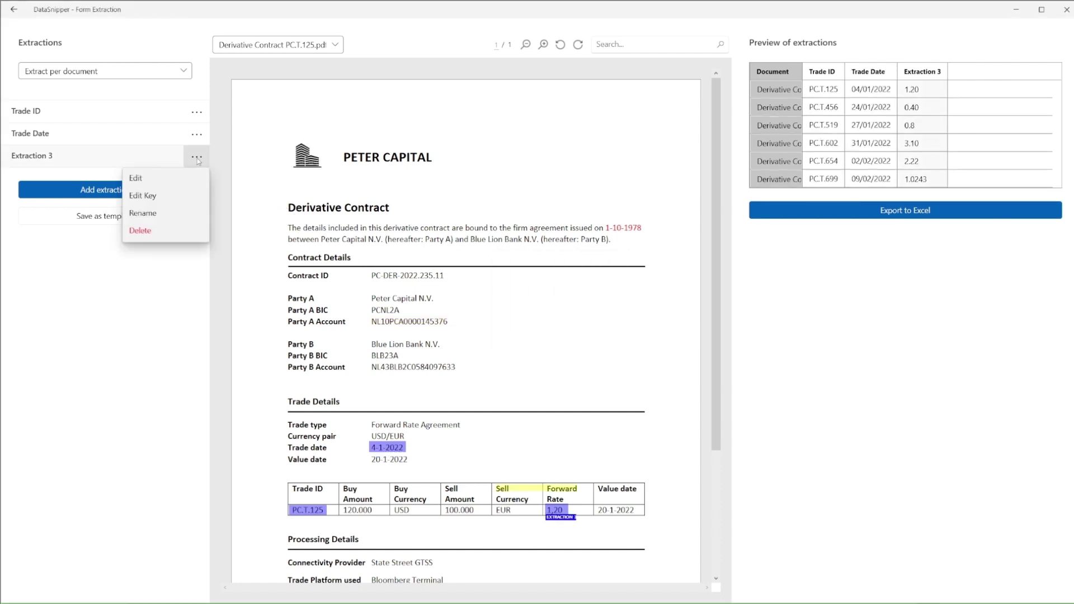
{"action": "left_click", "coordinate": [175, 214]}
{"action": "type", "text": "Forward Rate"}
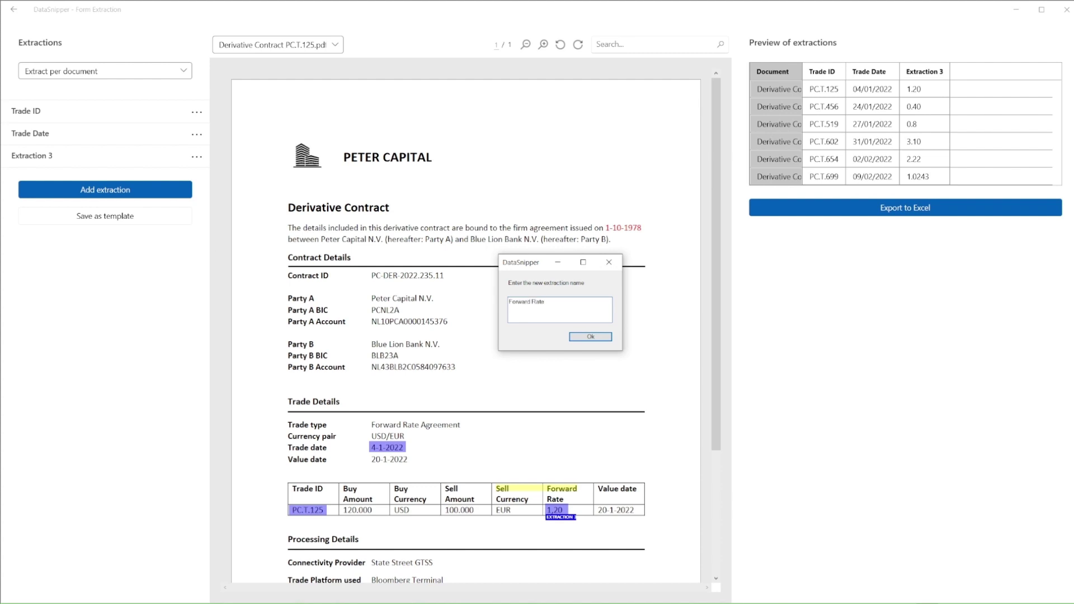
{"action": "key", "text": "Return"}
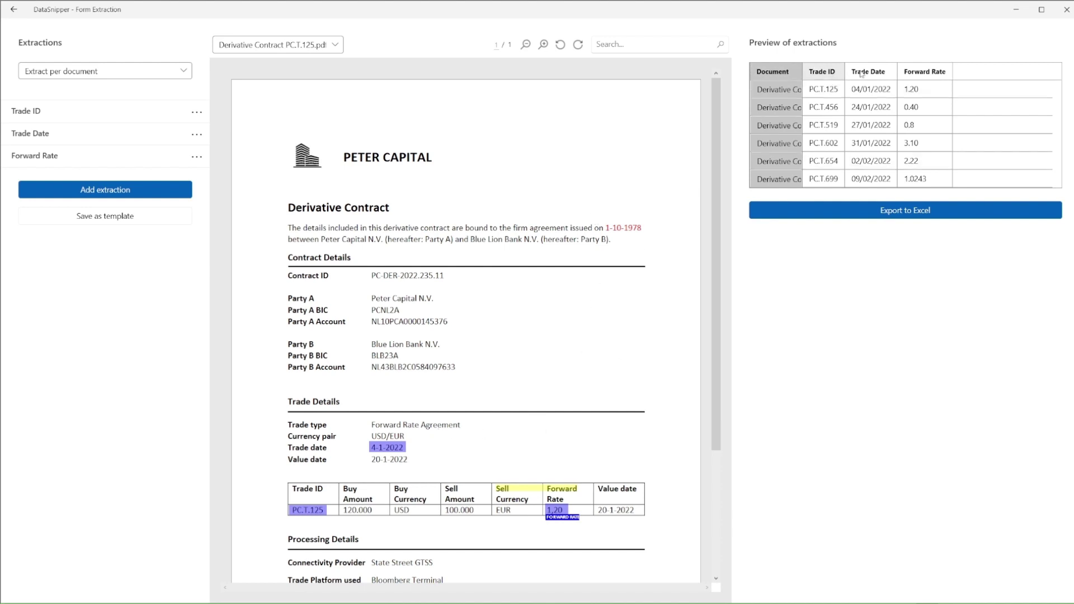
- Save the setup as template 'DER.C01 Contract Extraction' with description 'Template'
{"action": "left_click", "coordinate": [101, 222]}
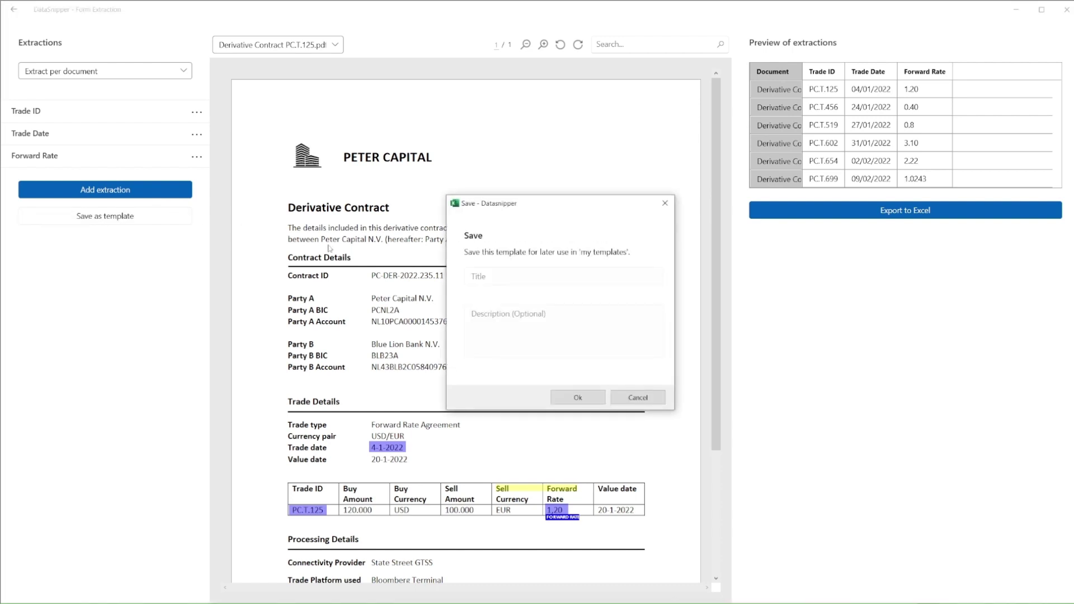
{"action": "left_click", "coordinate": [490, 274]}
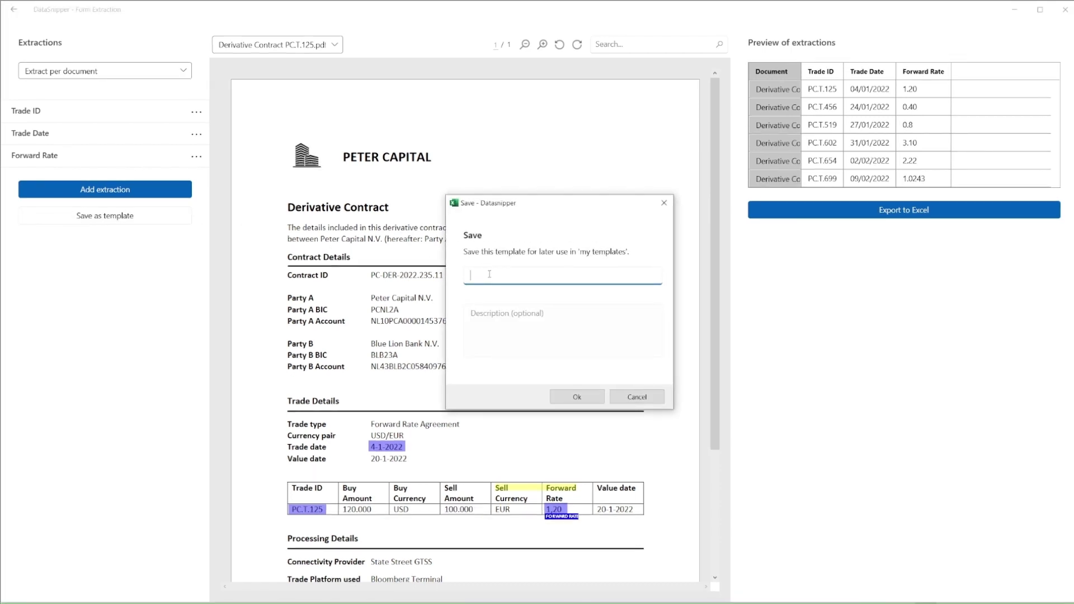
{"action": "type", "text": "DER.C01 ContractEExtraction"}
{"action": "left_click", "coordinate": [501, 322]}
{"action": "type", "text": "Template"}
{"action": "left_click", "coordinate": [582, 398]}
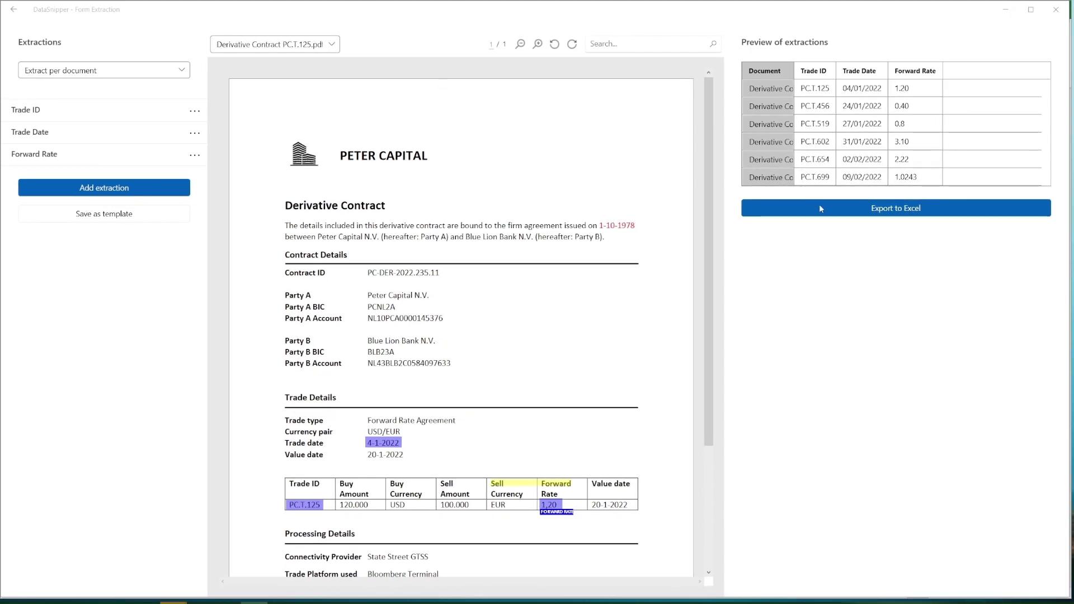
- Export the extracted trades to Excel and autofit columns B to D
{"action": "left_click", "coordinate": [895, 213]}
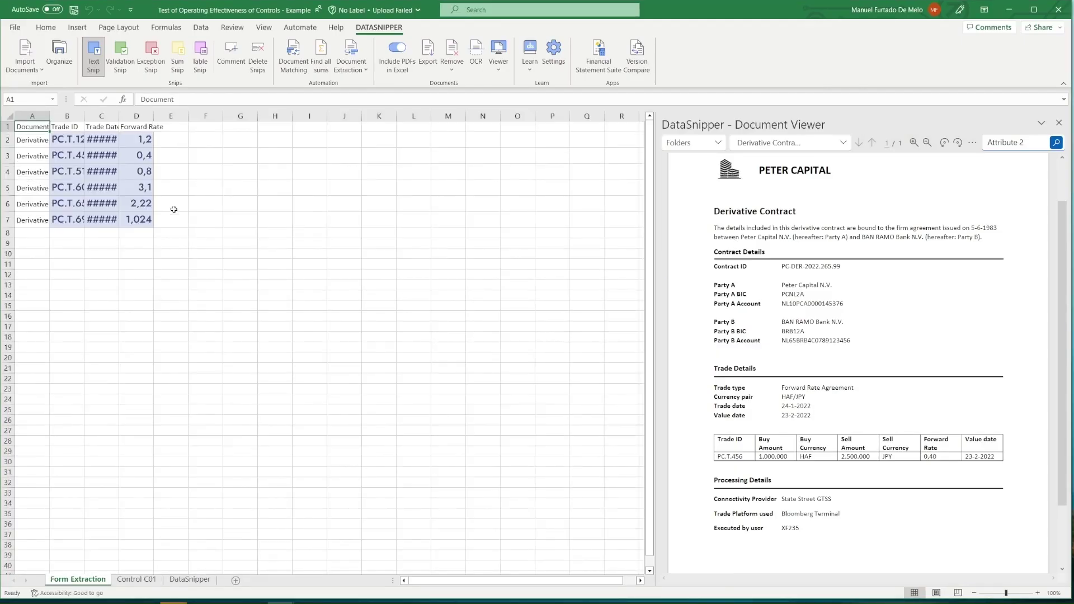
{"action": "left_click_drag", "start_coordinate": [66, 117], "coordinate": [142, 117]}
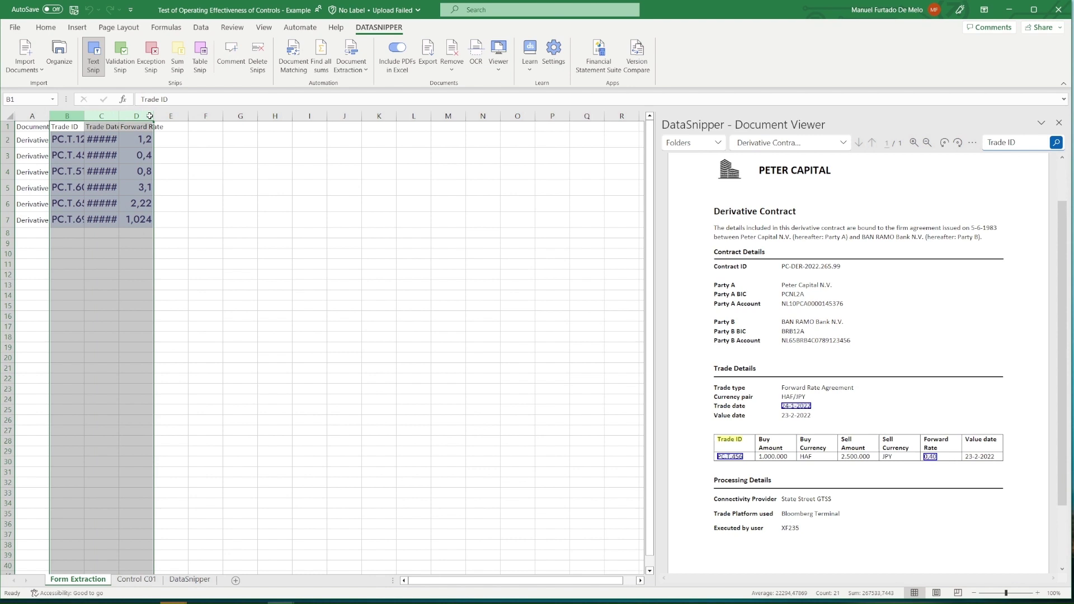
{"action": "double_click", "coordinate": [154, 118]}
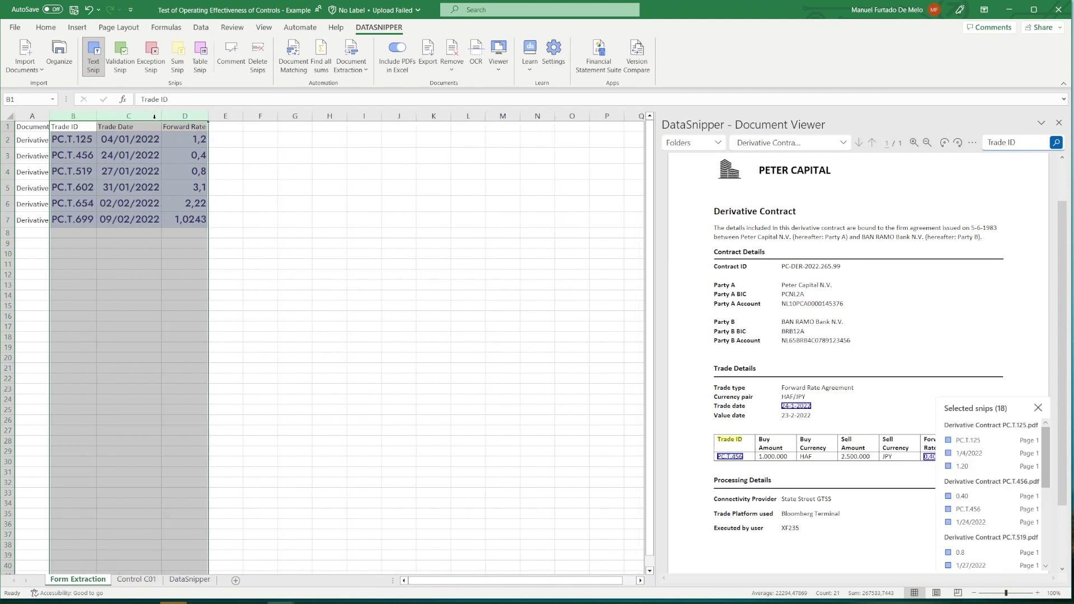
- Check the source contracts behind the rows, then copy the six trade rows B2:D7
{"action": "left_click", "coordinate": [81, 141]}
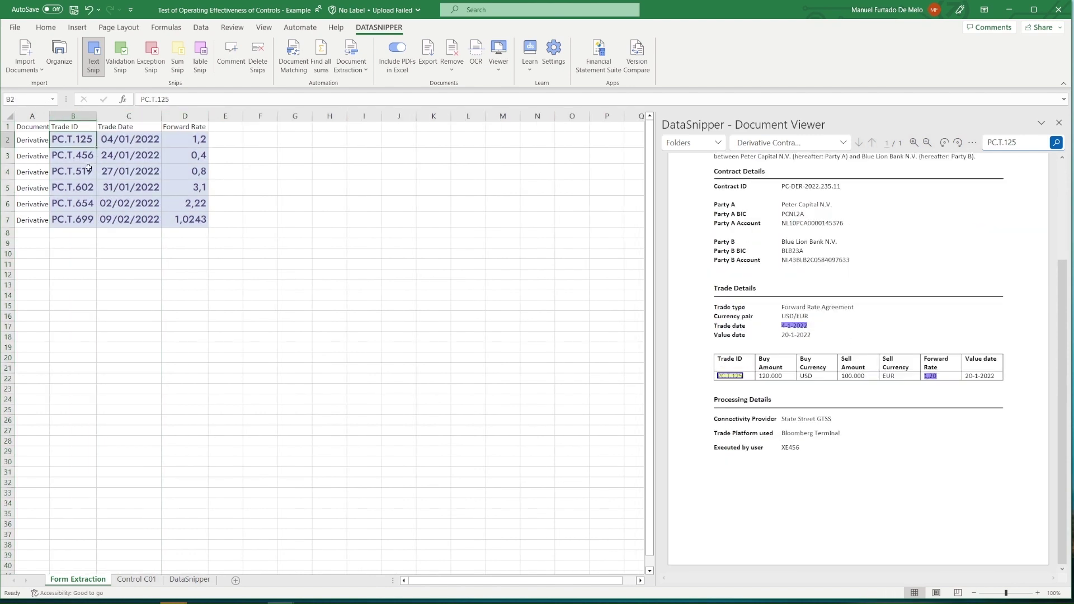
{"action": "left_click", "coordinate": [89, 167]}
{"action": "left_click", "coordinate": [120, 155]}
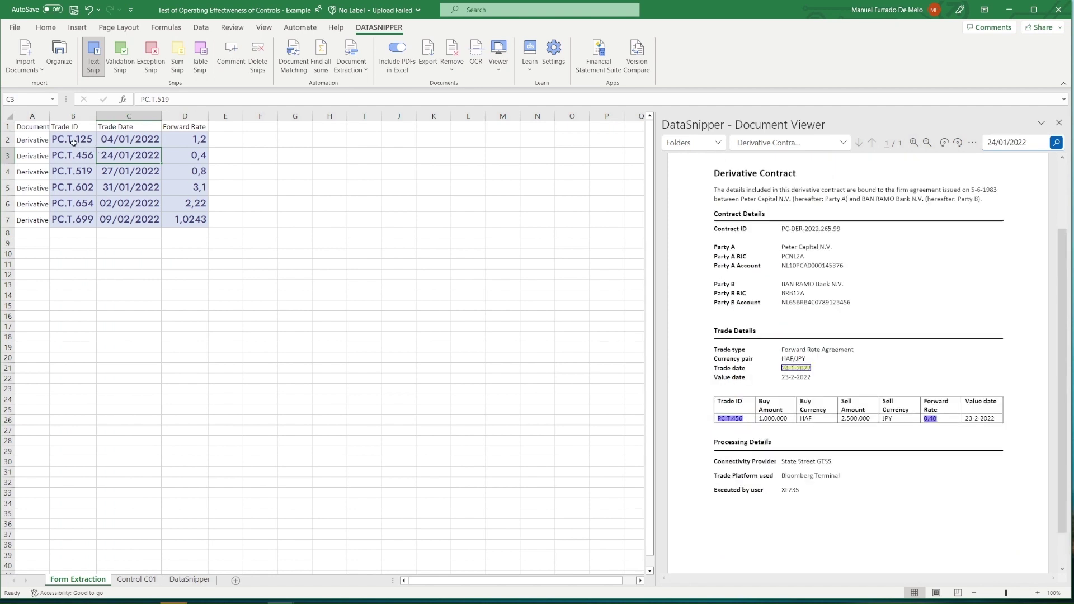
{"action": "left_click_drag", "start_coordinate": [73, 139], "coordinate": [173, 223]}
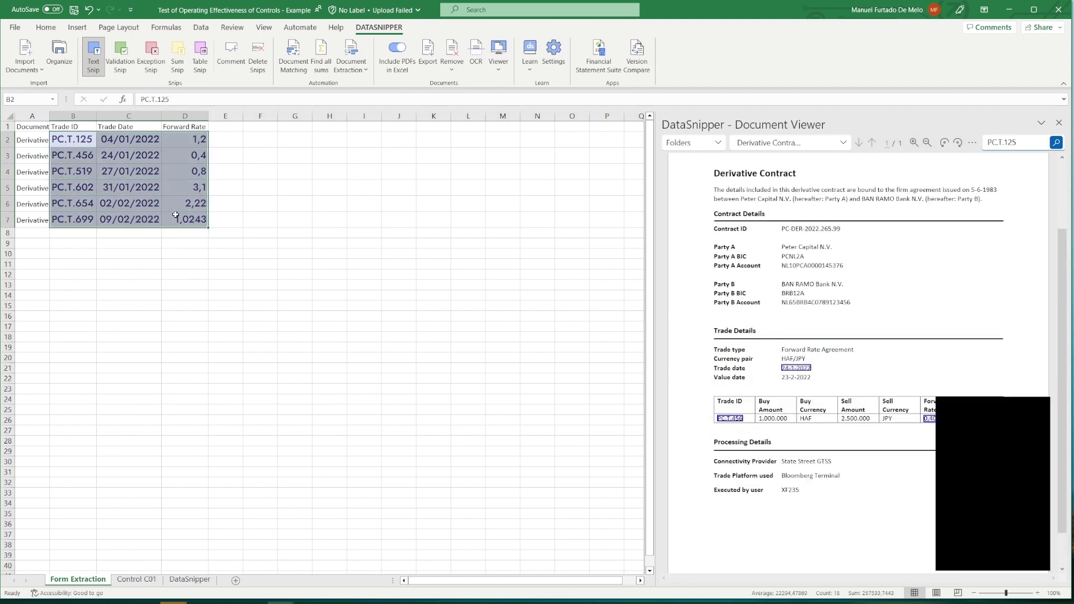
{"action": "key", "text": "ctrl+c"}
- Paste the six trades into cell D29 of the Control C01 sheet
{"action": "left_click", "coordinate": [138, 576]}
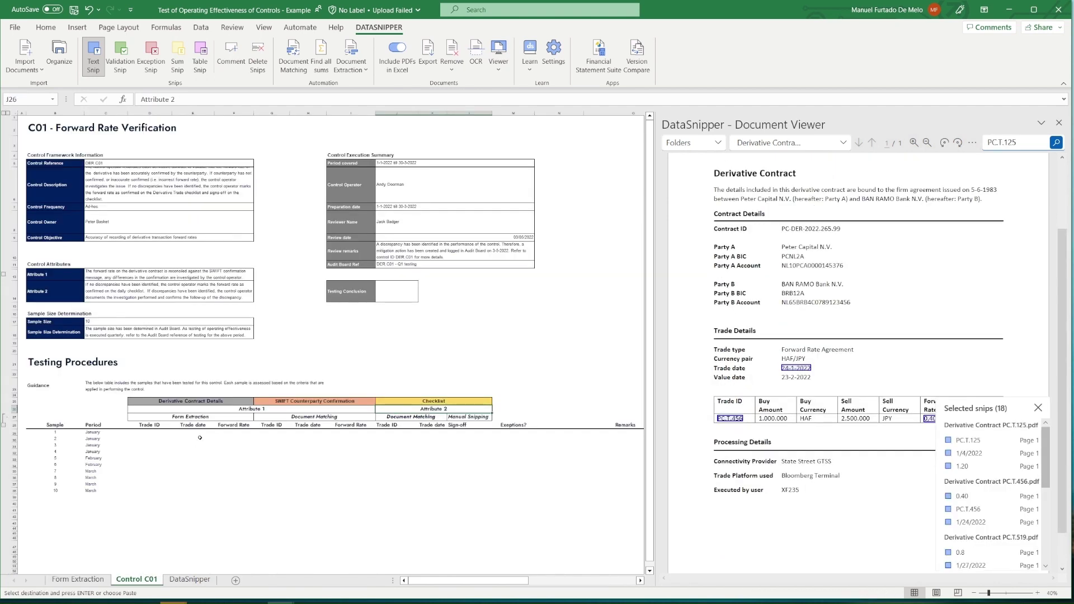
{"action": "left_click", "coordinate": [153, 434]}
{"action": "key", "text": "ctrl+v"}
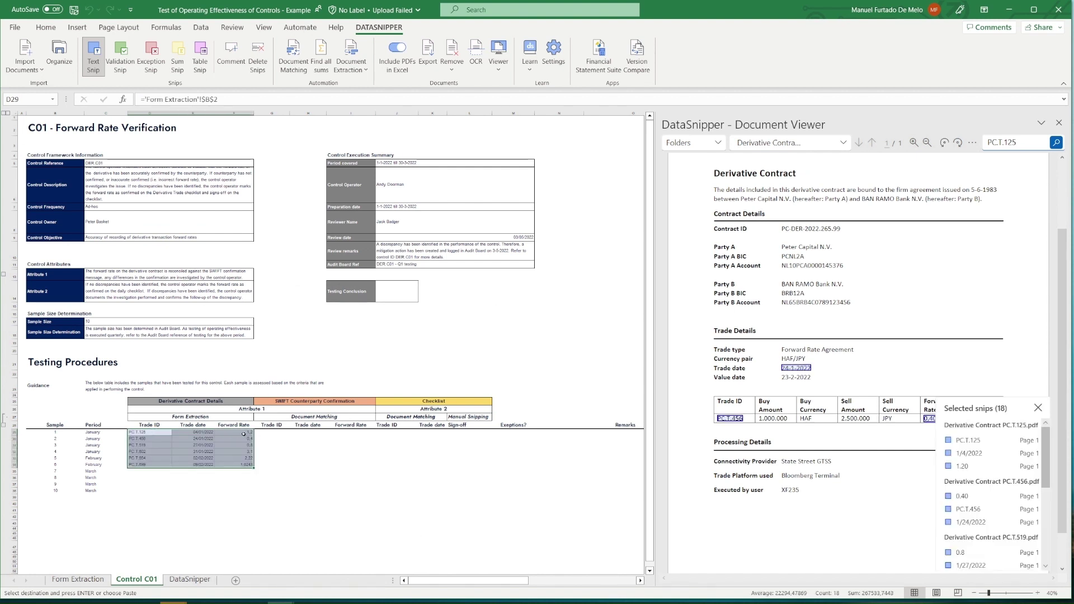
- Review contract PC.T.125 and the SWIFT and Checklist headers, then open Document Matching
{"action": "left_click", "coordinate": [162, 434]}
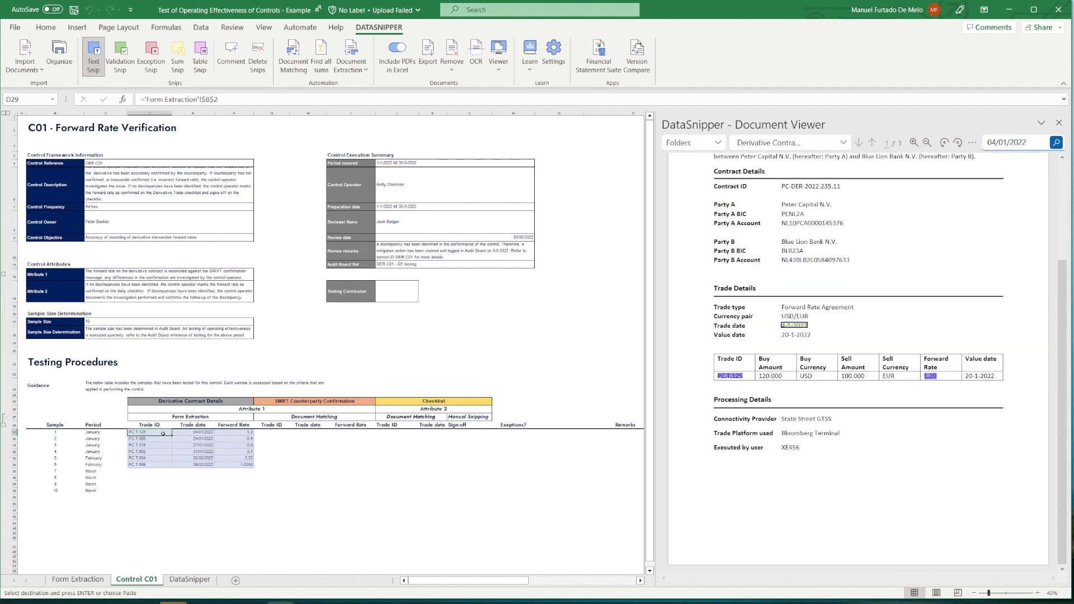
{"action": "left_click", "coordinate": [289, 401]}
{"action": "left_click", "coordinate": [427, 401]}
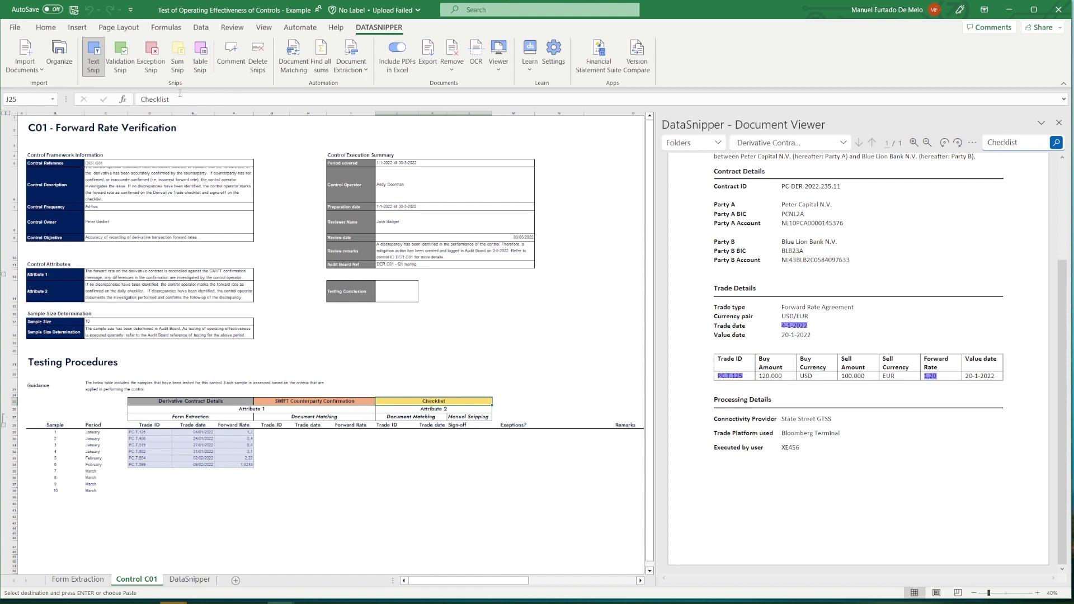
{"action": "left_click", "coordinate": [290, 64]}
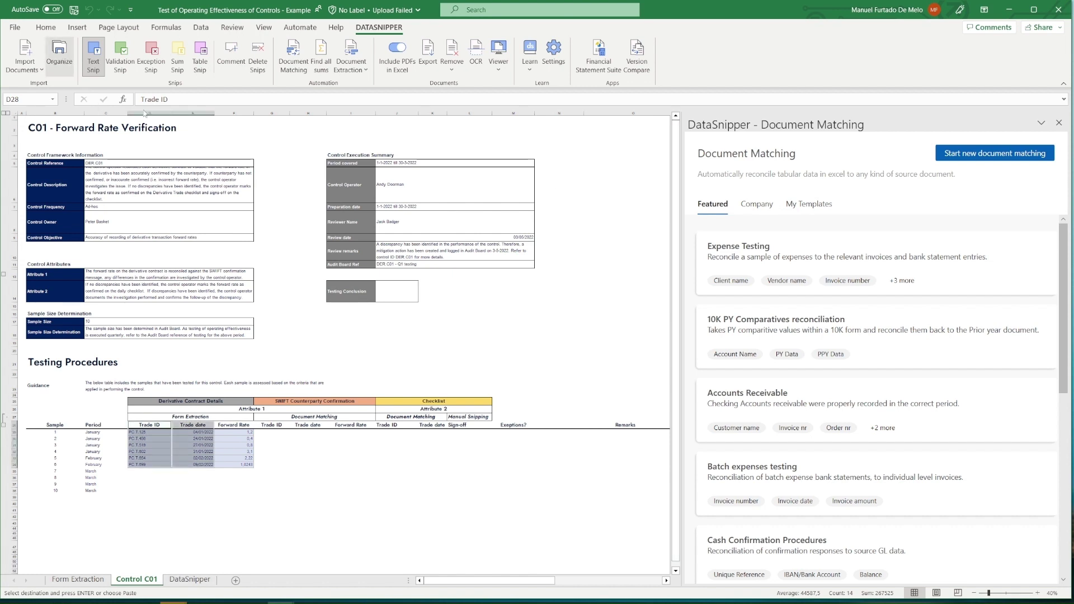
- In the Document Organizer, add folders named SWIFT, Contracts and Checklist
{"action": "left_click", "coordinate": [59, 54]}
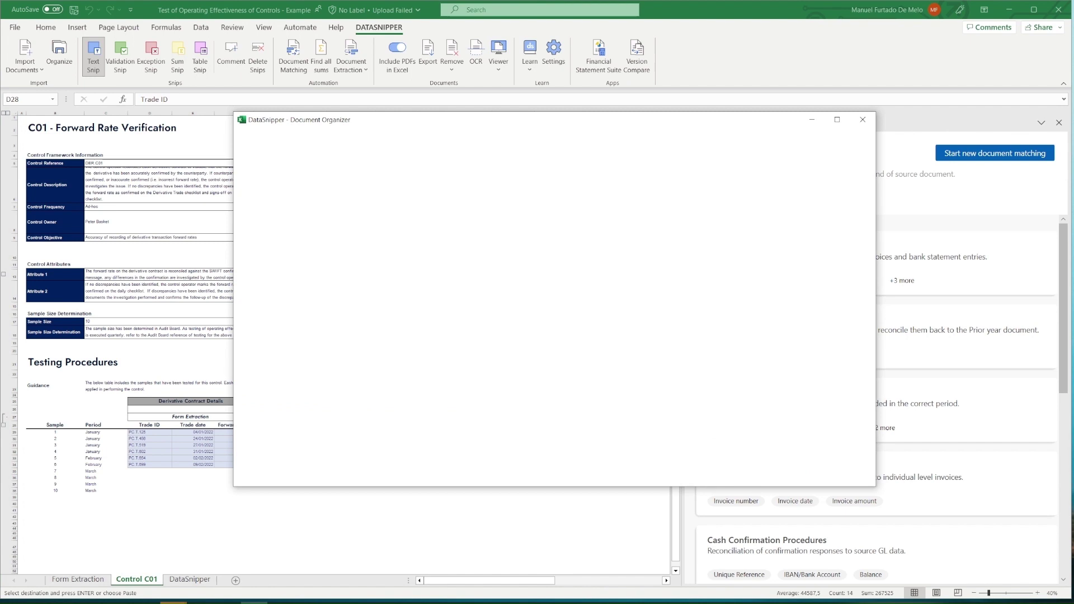
{"action": "left_click", "coordinate": [364, 172]}
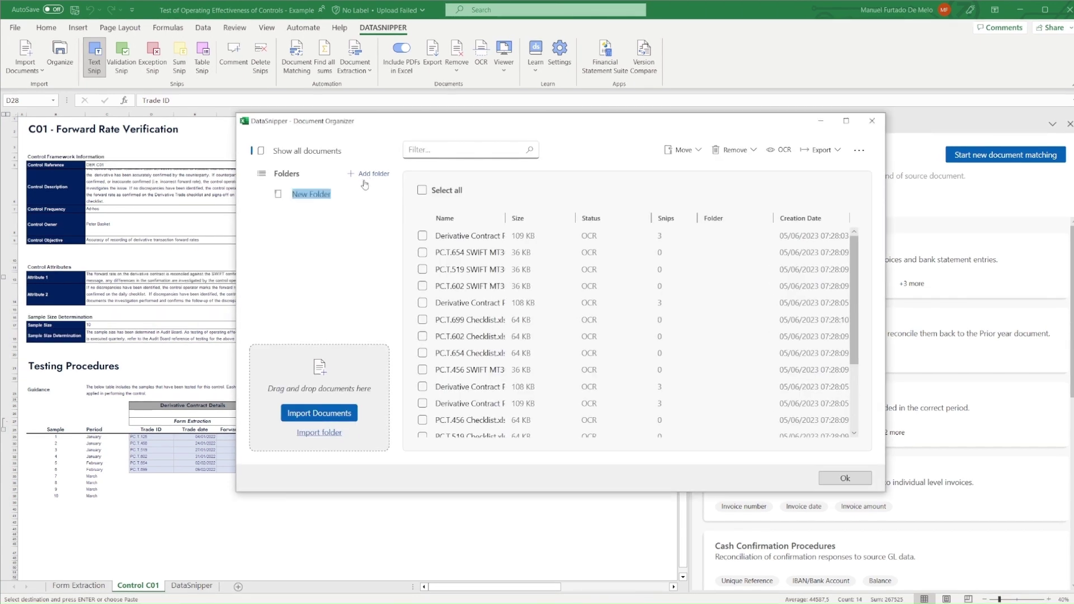
{"action": "type", "text": "S"}
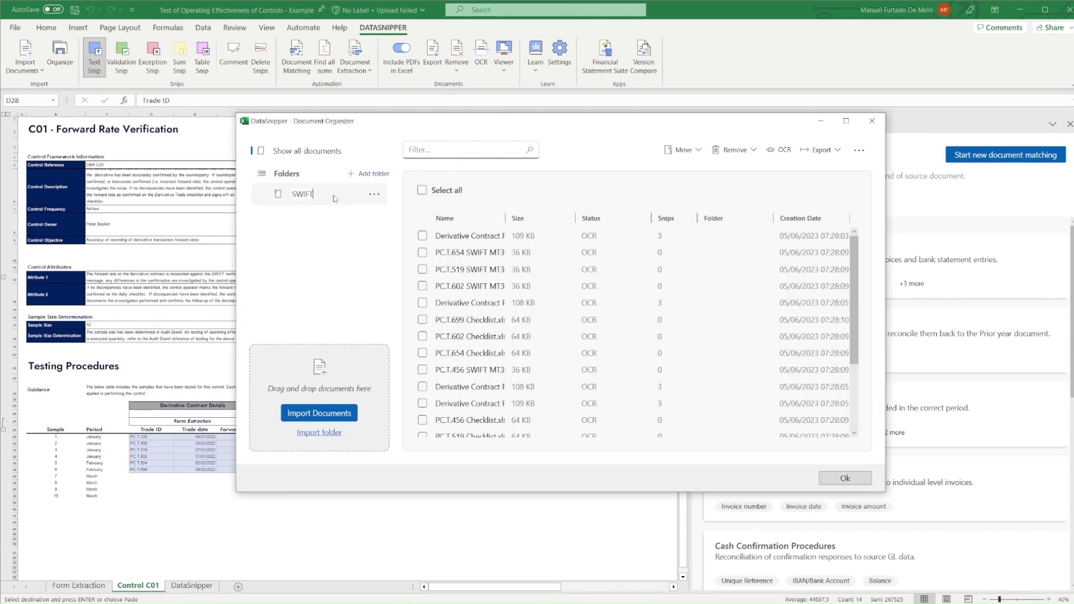
{"action": "type", "text": "WIFT"}
{"action": "key", "text": "Return"}
{"action": "left_click", "coordinate": [365, 174]}
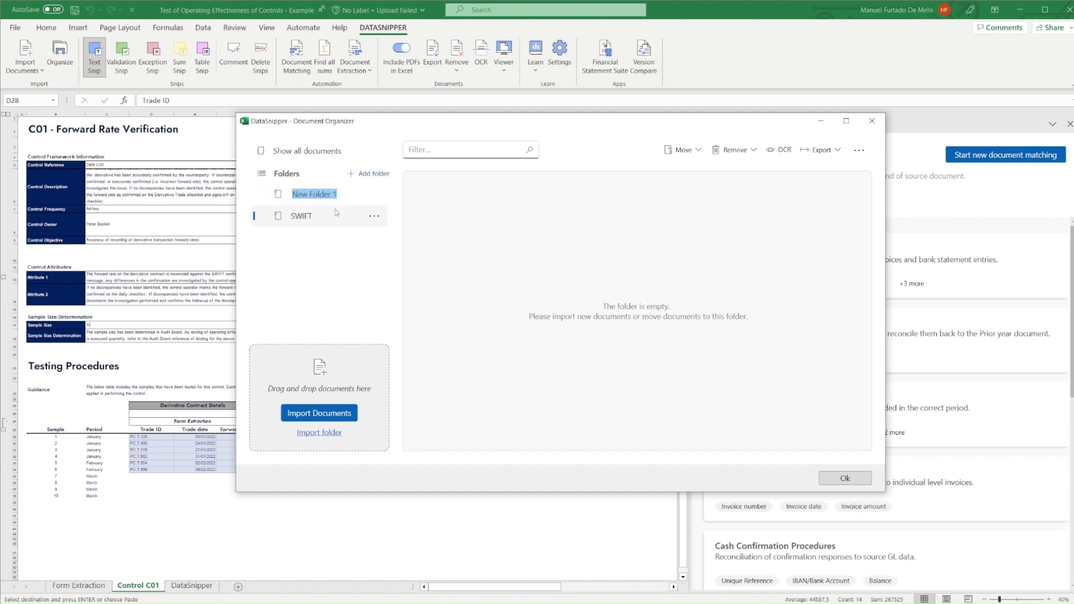
{"action": "type", "text": "Contrac"}
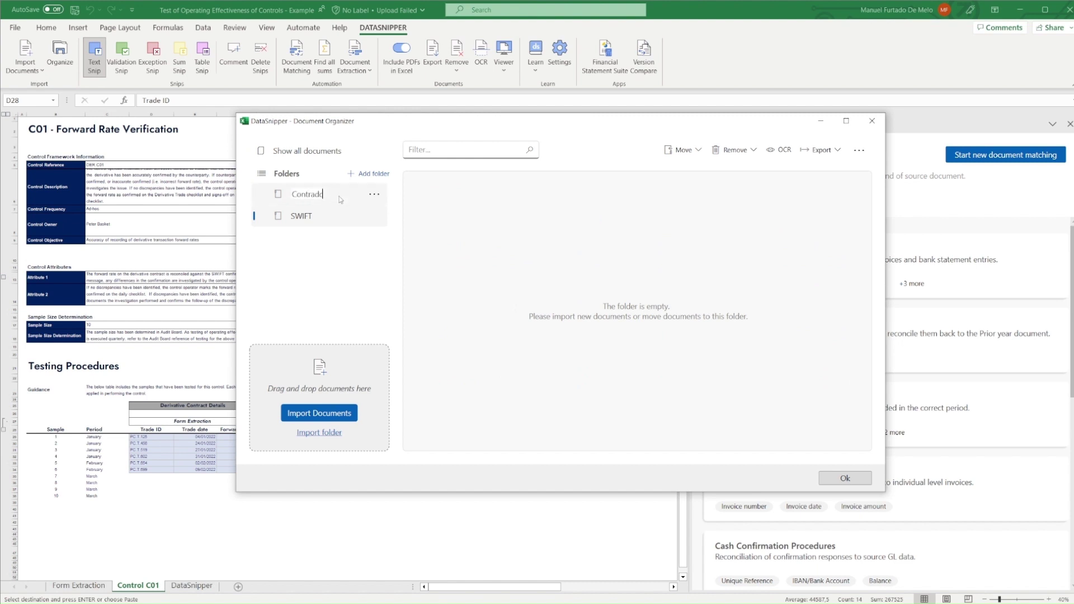
{"action": "type", "text": "ts"}
{"action": "key", "text": "Return"}
{"action": "left_click", "coordinate": [364, 174]}
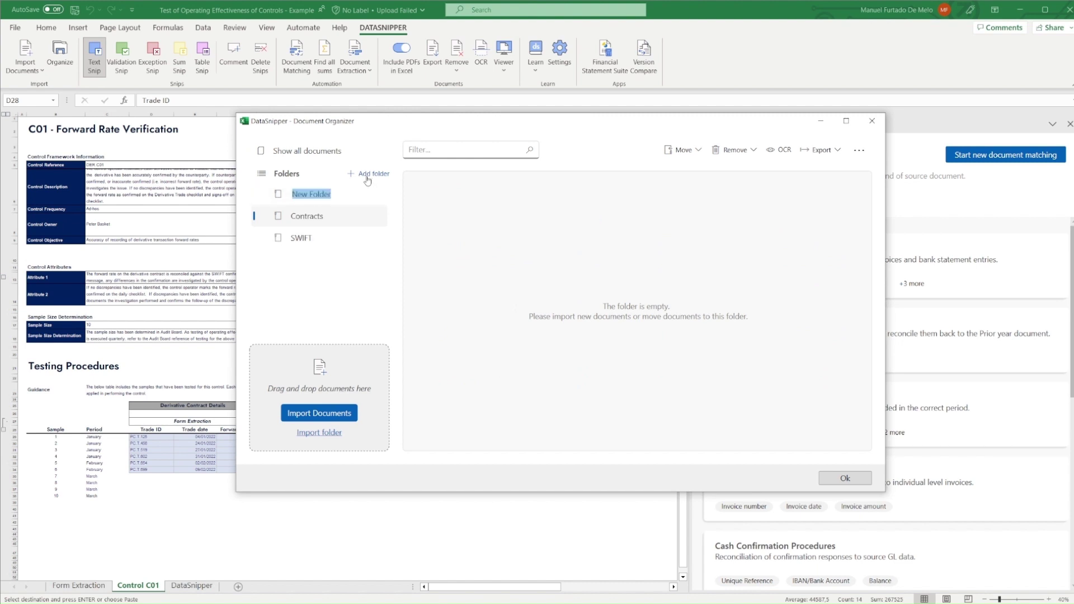
{"action": "type", "text": "Check"}
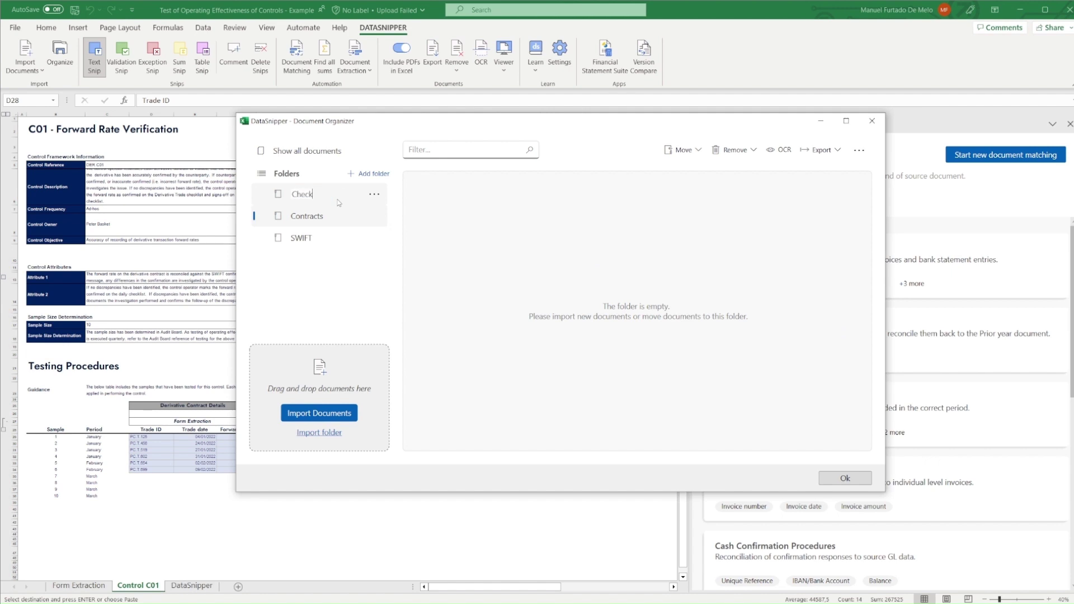
{"action": "type", "text": "list"}
{"action": "key", "text": "Return"}
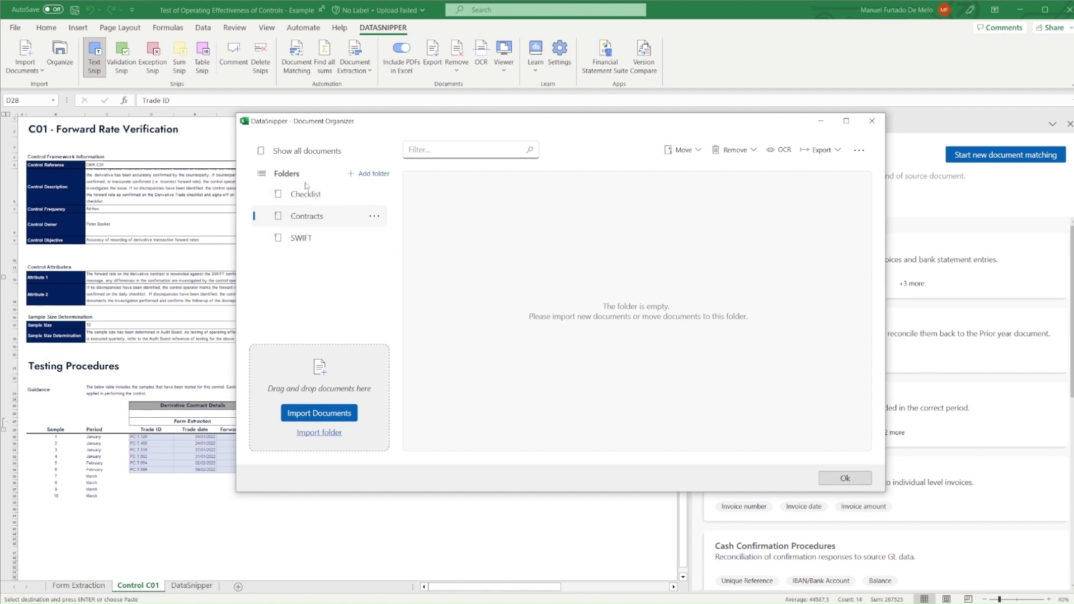
- Filter all documents by 'SWIFT' and file the six SWIFT confirmations into the SWIFT folder
{"action": "left_click", "coordinate": [324, 243]}
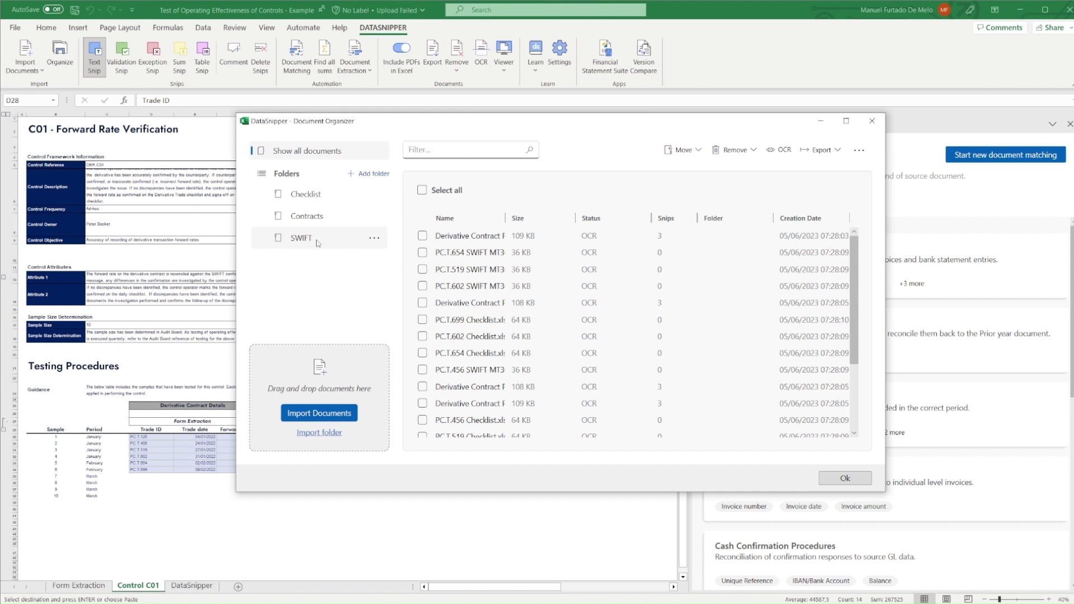
{"action": "left_click", "coordinate": [347, 152]}
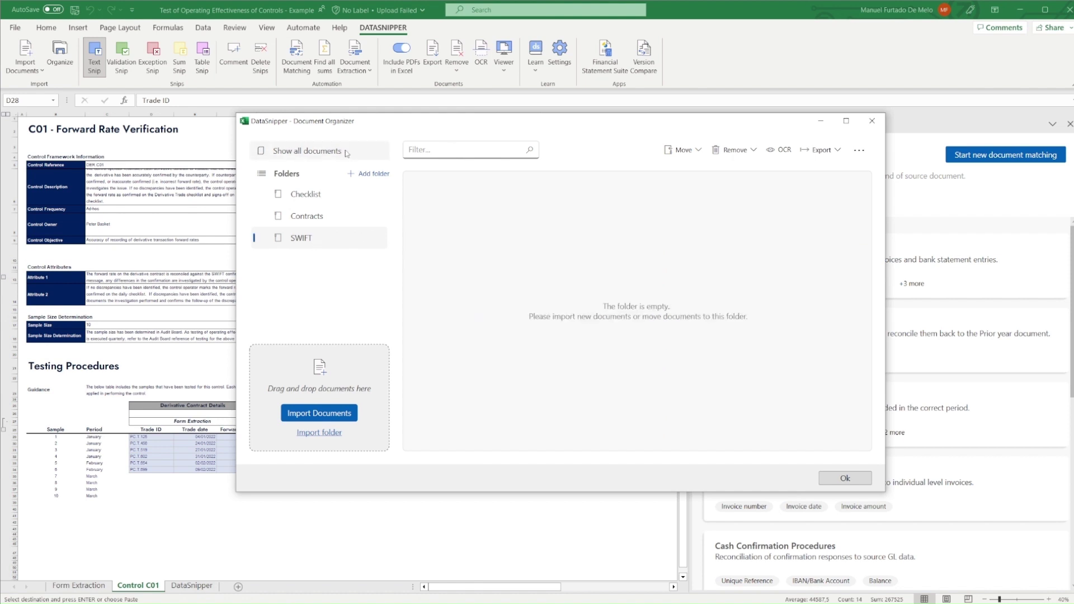
{"action": "left_click", "coordinate": [453, 150]}
{"action": "type", "text": "SWIFT"}
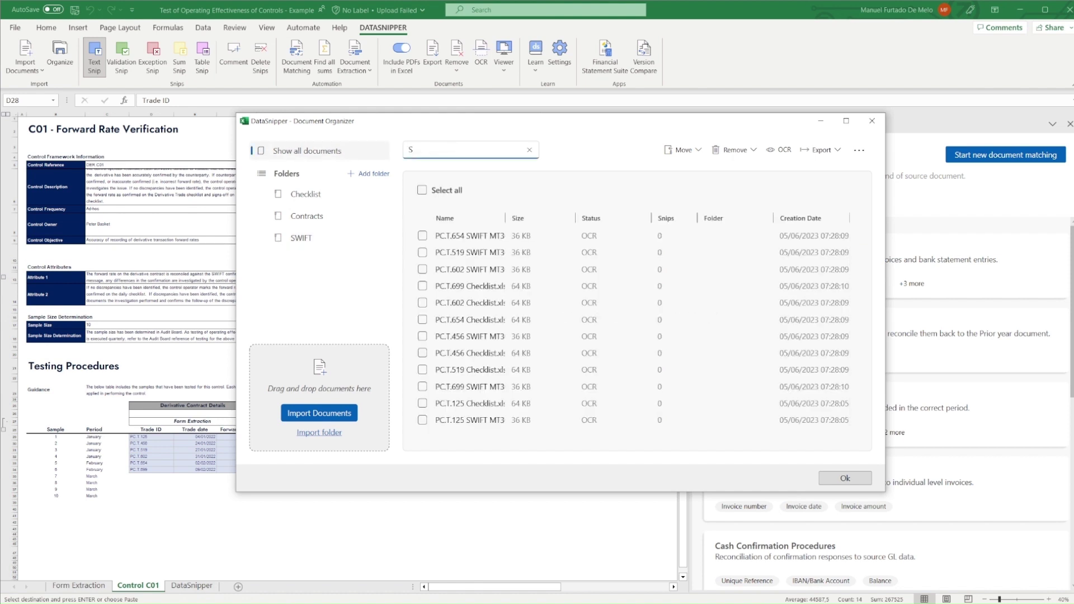
{"action": "left_click", "coordinate": [445, 193]}
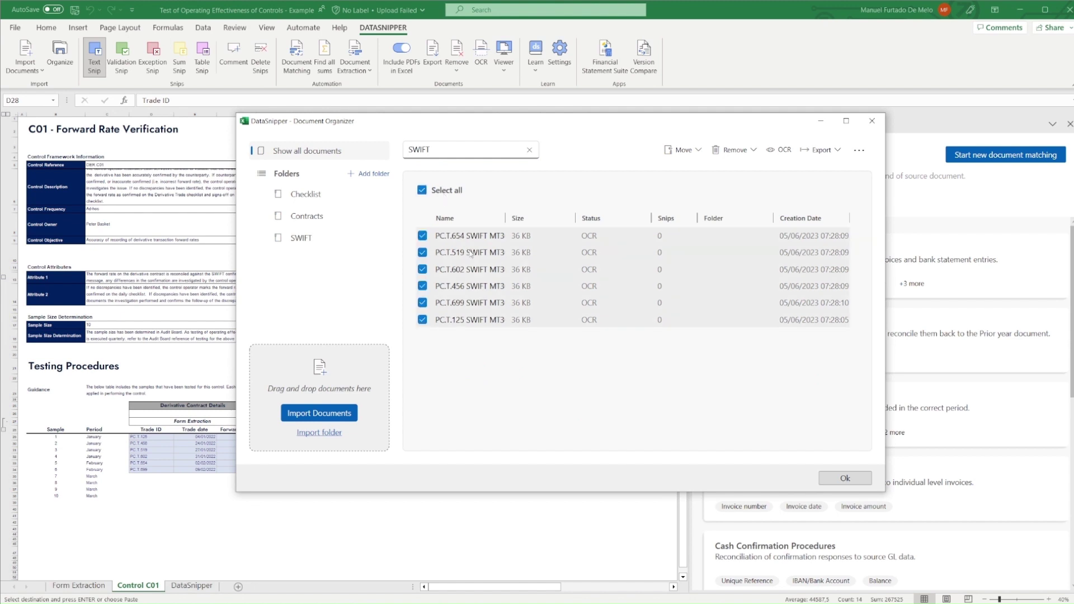
- Filter by 'Contract' and move the six derivative contracts into the Contracts folder
{"action": "double_click", "coordinate": [443, 151]}
{"action": "type", "text": "Contract"}
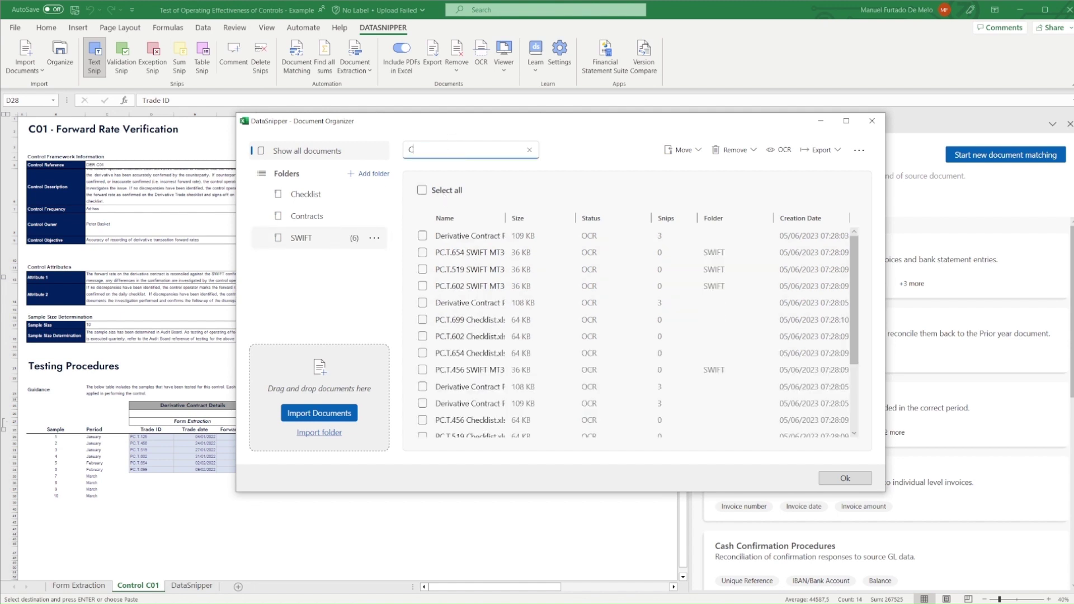
{"action": "left_click", "coordinate": [442, 191]}
{"action": "left_click_drag", "start_coordinate": [479, 254], "coordinate": [318, 222]}
- Filter by 'Check' and move the six checklists into the Checklist folder
{"action": "double_click", "coordinate": [444, 149]}
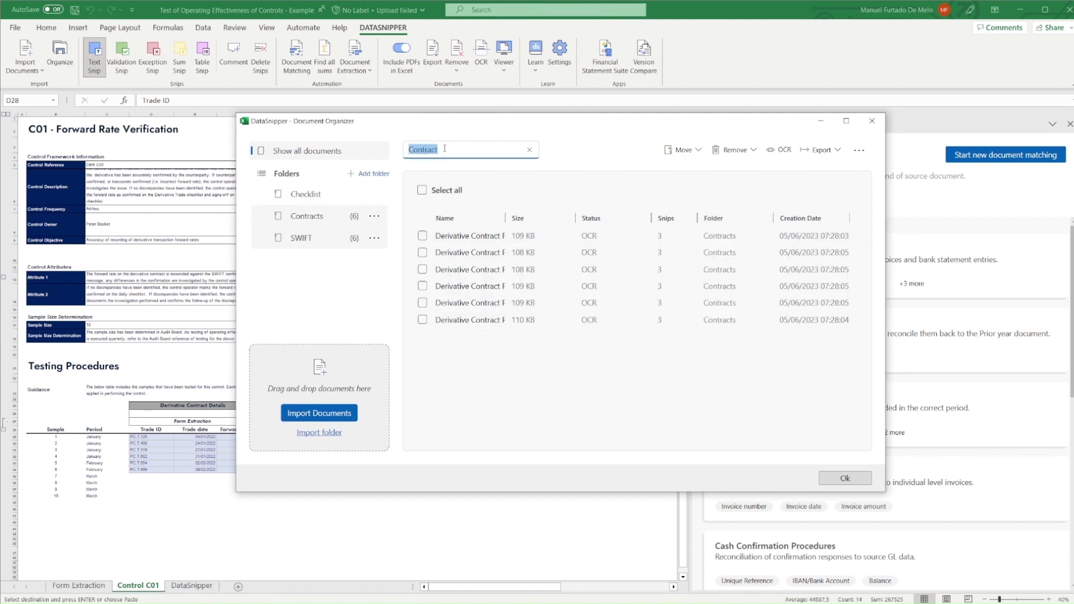
{"action": "key", "text": "BackSpace"}
{"action": "type", "text": "Check"}
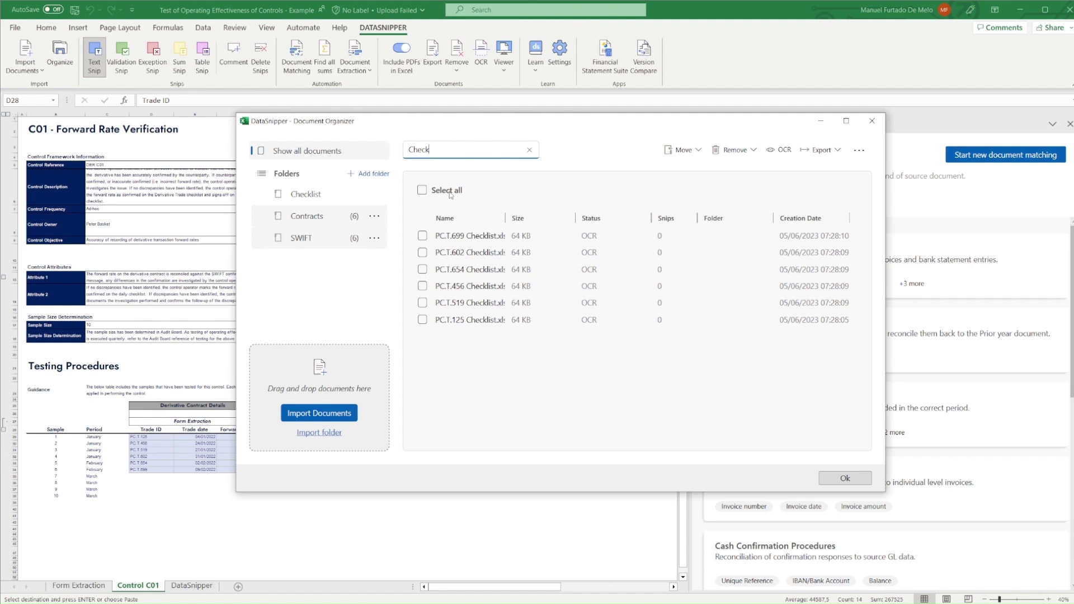
{"action": "left_click", "coordinate": [422, 191]}
{"action": "left_click_drag", "start_coordinate": [470, 252], "coordinate": [320, 196]}
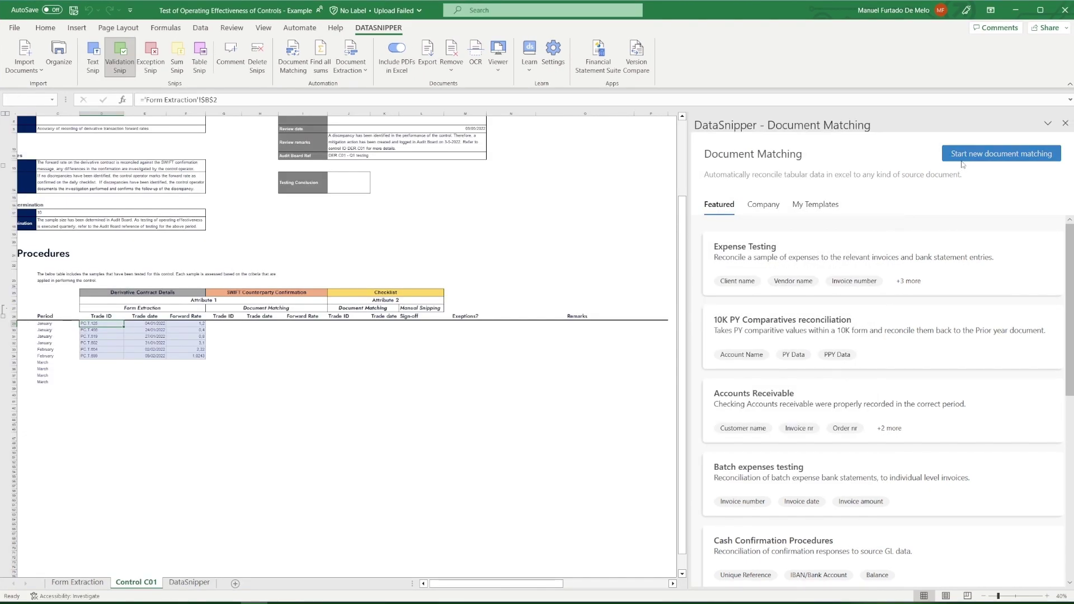
- Start a new document match with D28:F34 as sample data, first row as headers
{"action": "left_click", "coordinate": [962, 158]}
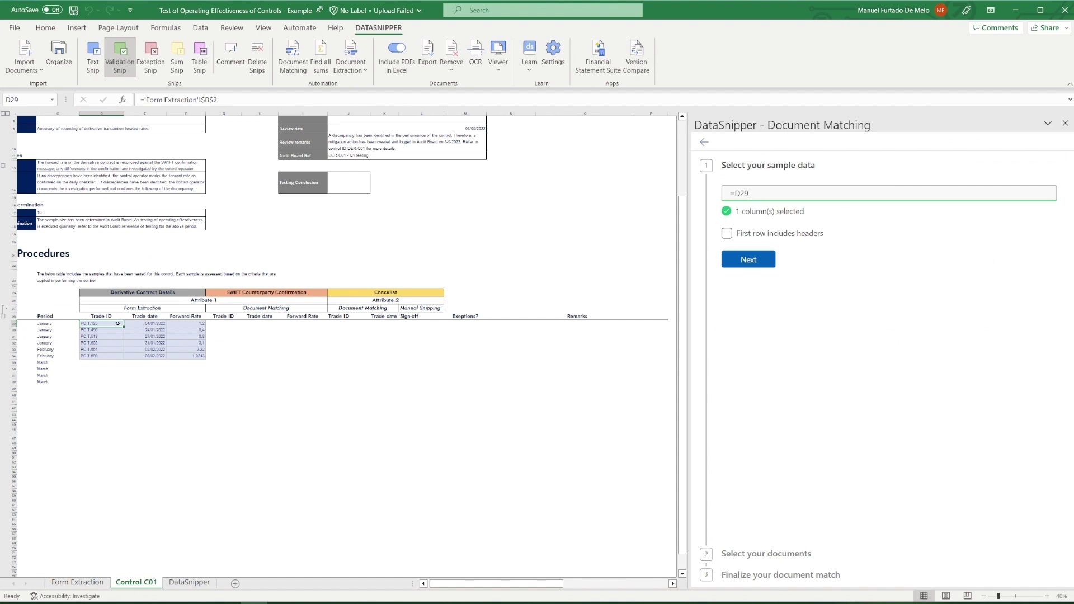
{"action": "left_click_drag", "start_coordinate": [107, 317], "coordinate": [194, 361]}
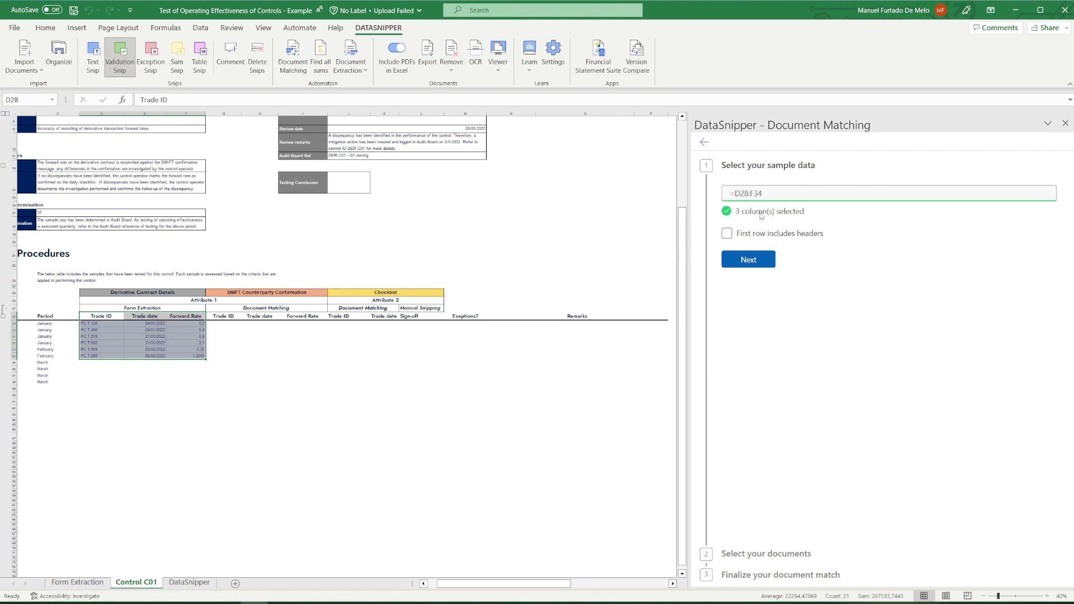
{"action": "left_click", "coordinate": [728, 238]}
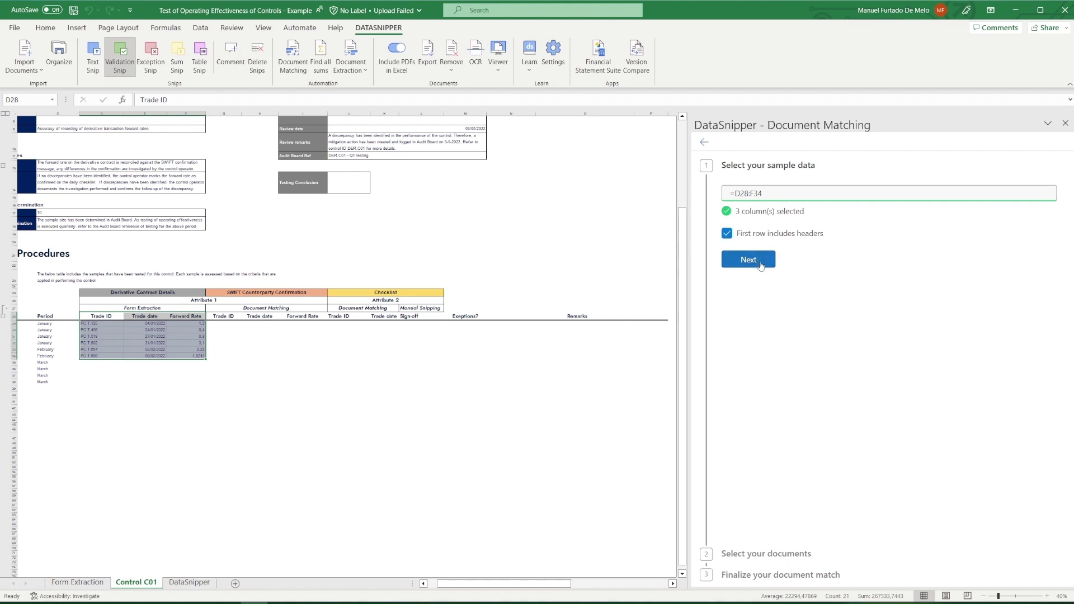
{"action": "left_click", "coordinate": [748, 260]}
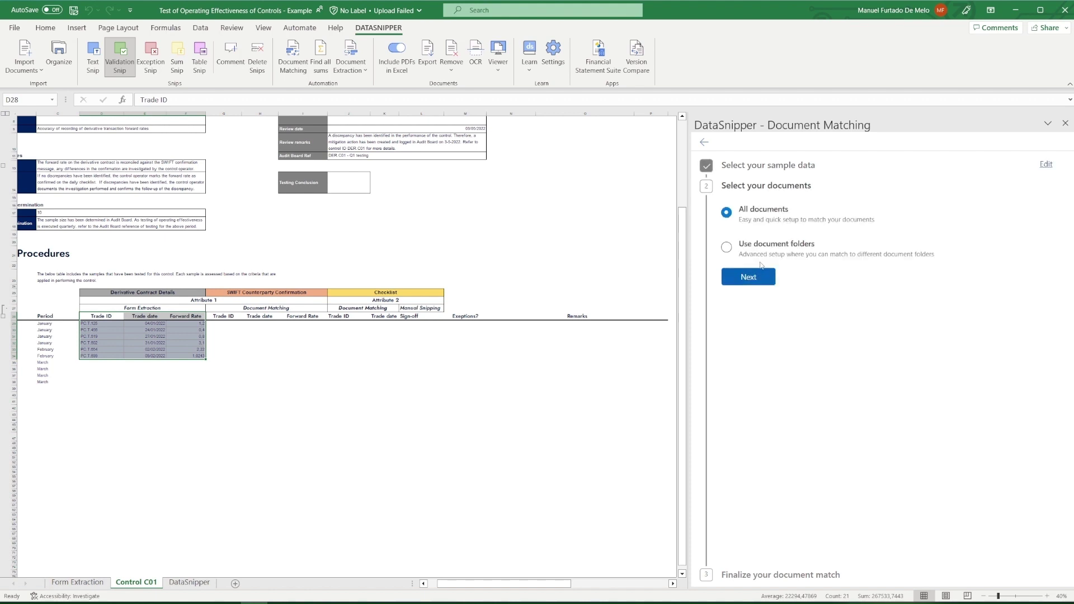
- Limit matching to the SWIFT (6) and Checklist (6) document folders and continue to column mapping
{"action": "left_click", "coordinate": [761, 250]}
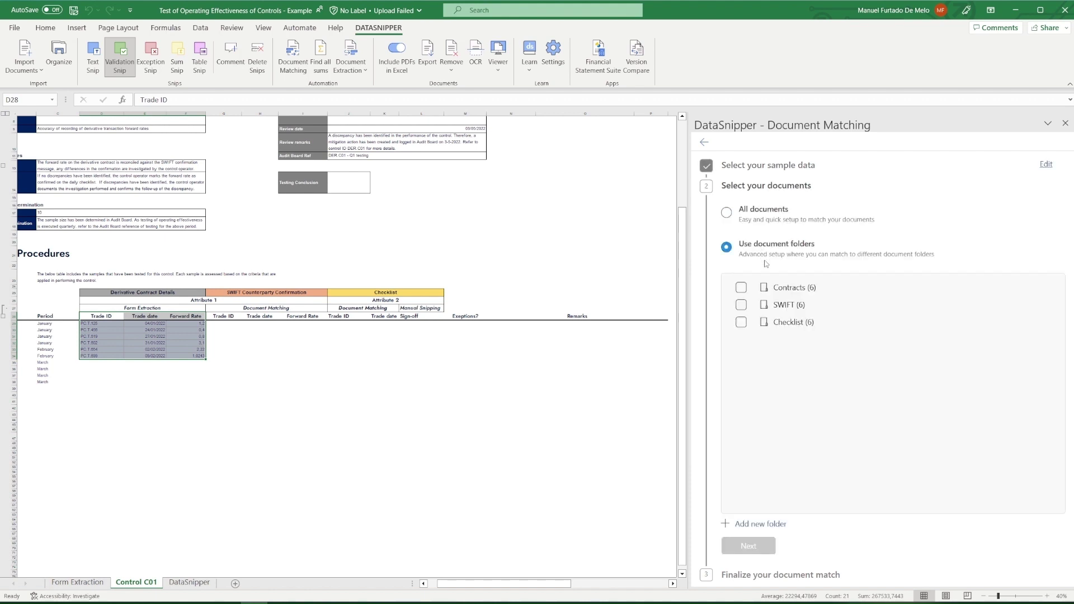
{"action": "left_click", "coordinate": [741, 306]}
{"action": "left_click", "coordinate": [742, 324]}
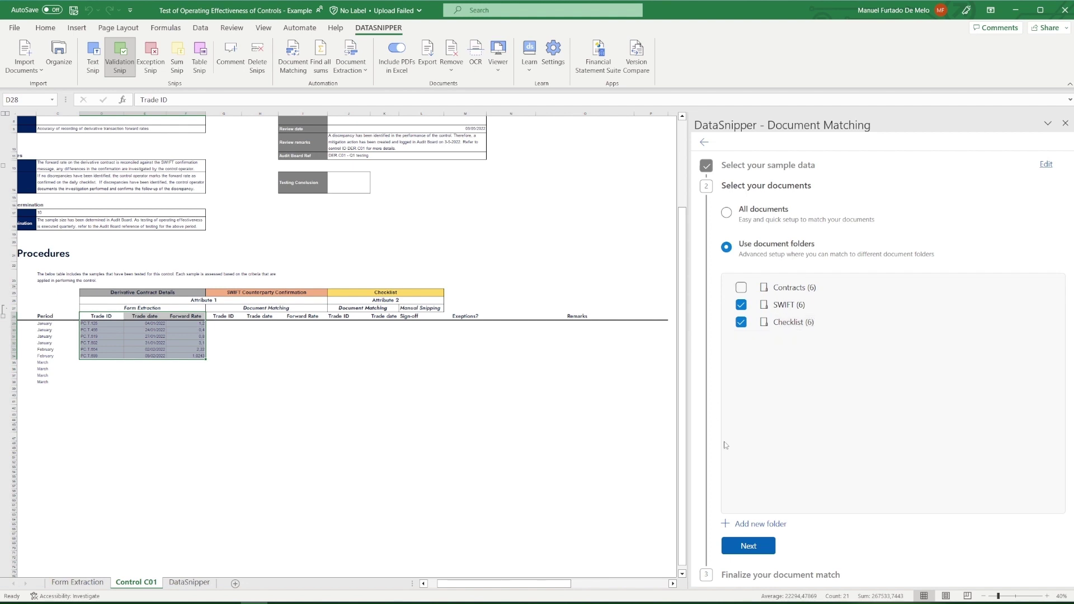
{"action": "left_click", "coordinate": [748, 547]}
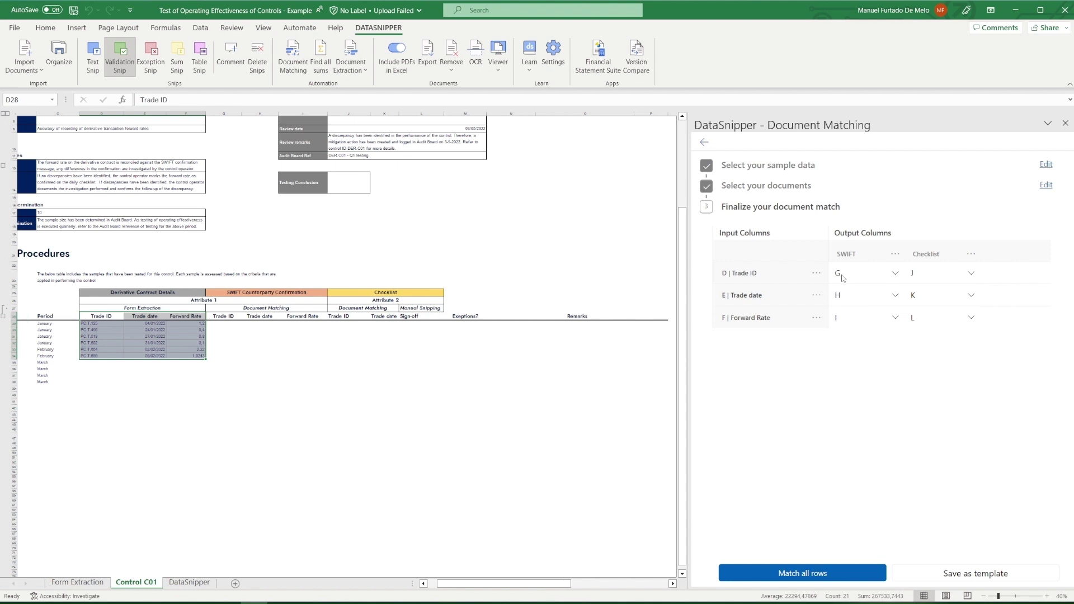
- Keep SWIFT Trade ID in G and Checklist Trade ID in J, set Checklist Forward Rate to No Output, and match all rows
{"action": "left_click", "coordinate": [893, 275]}
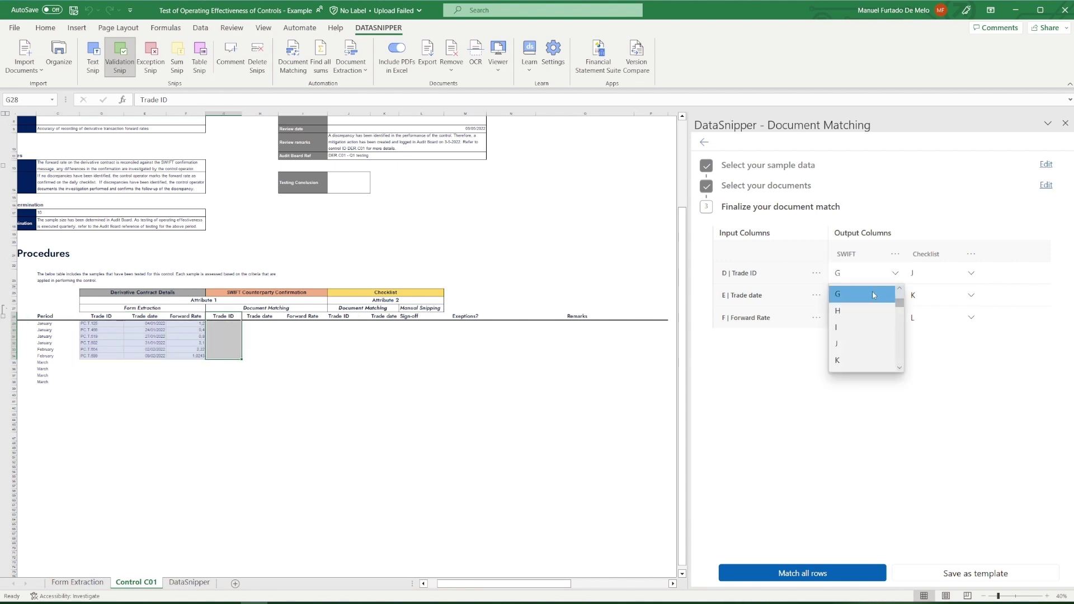
{"action": "left_click", "coordinate": [893, 276]}
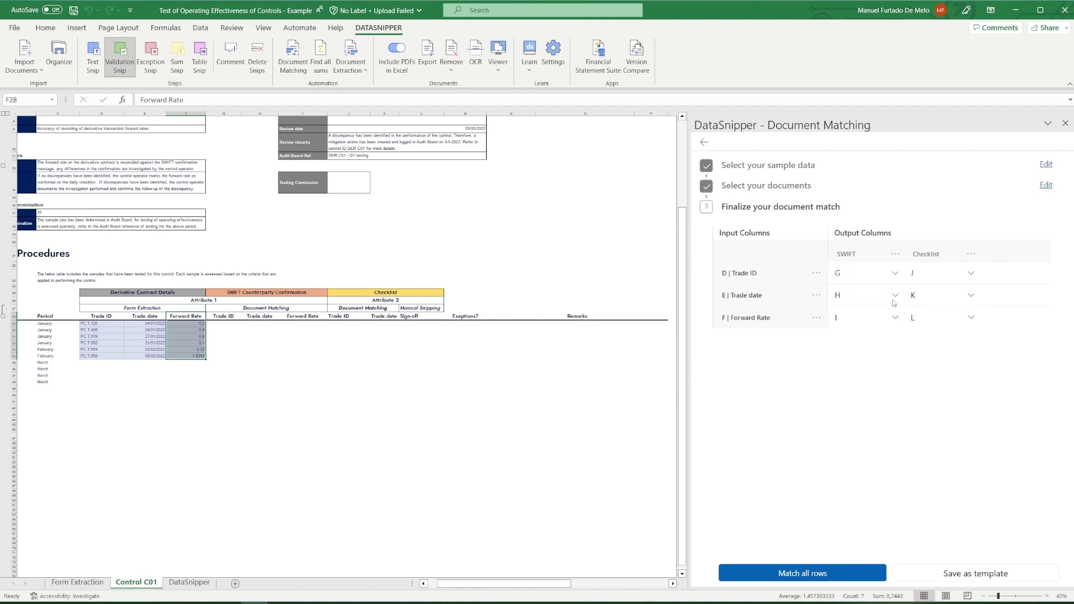
{"action": "left_click", "coordinate": [963, 283]}
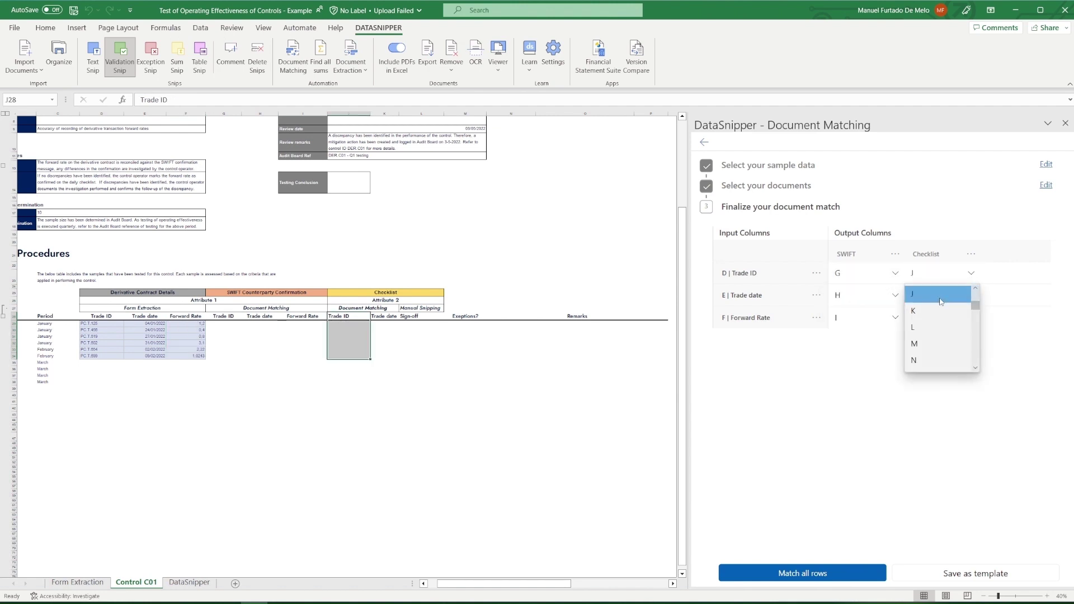
{"action": "left_click", "coordinate": [973, 272]}
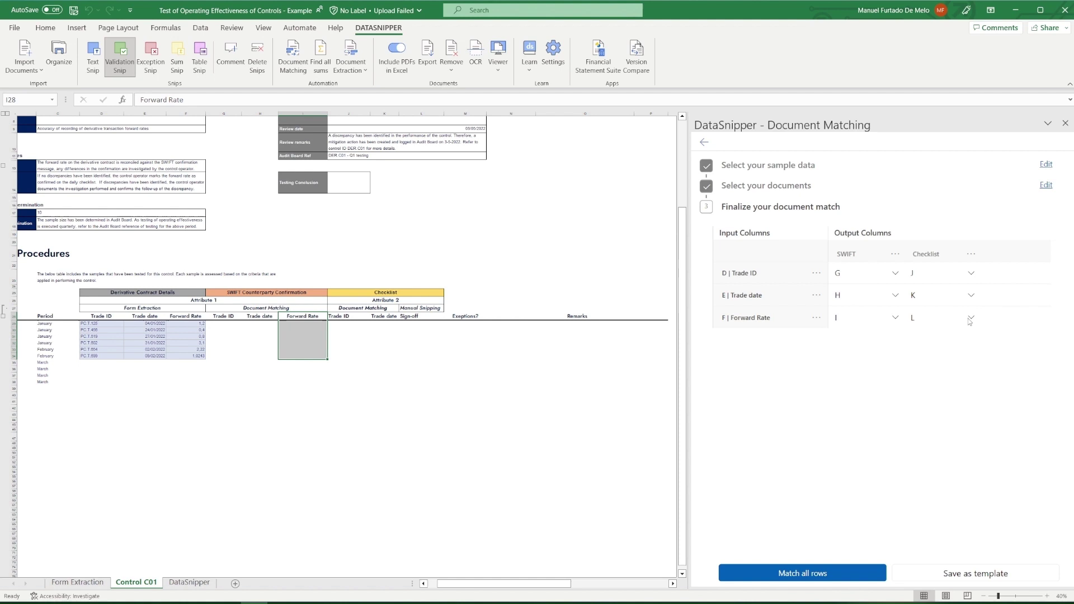
{"action": "left_click", "coordinate": [969, 318]}
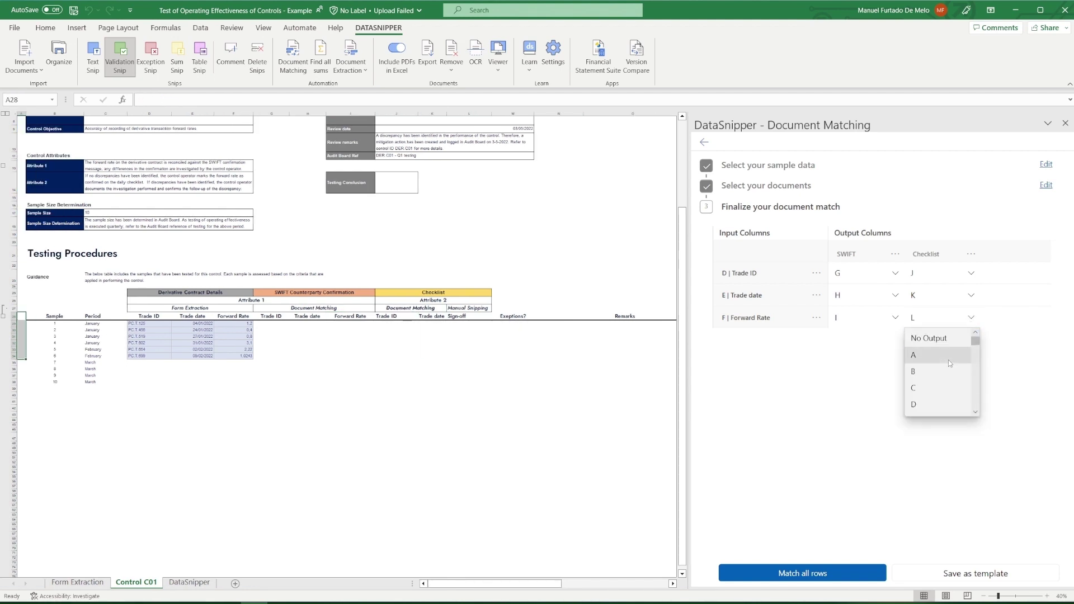
{"action": "left_click", "coordinate": [937, 338]}
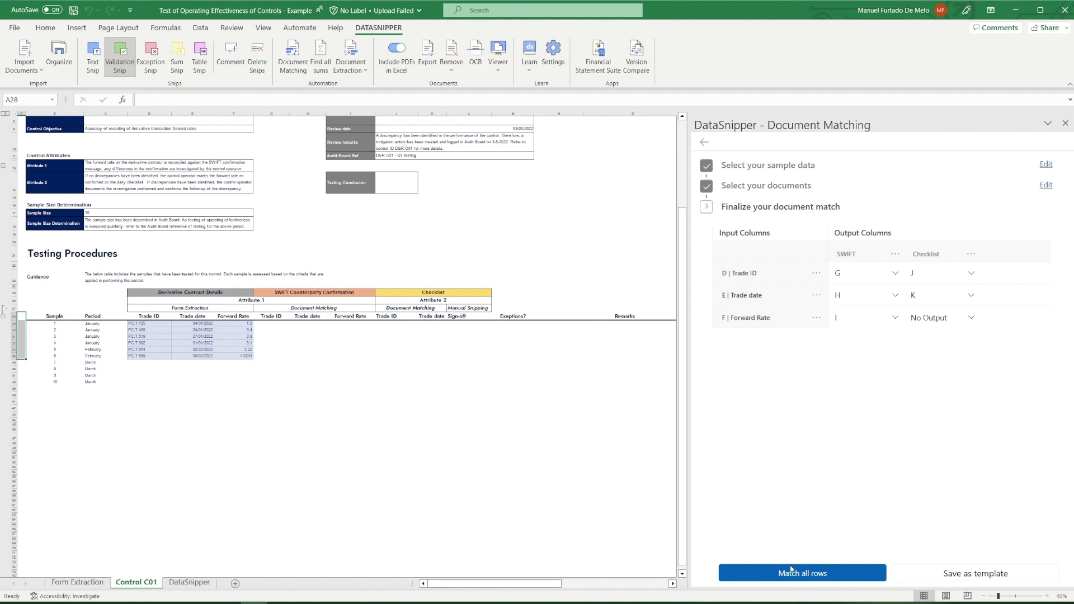
{"action": "left_click", "coordinate": [821, 575]}
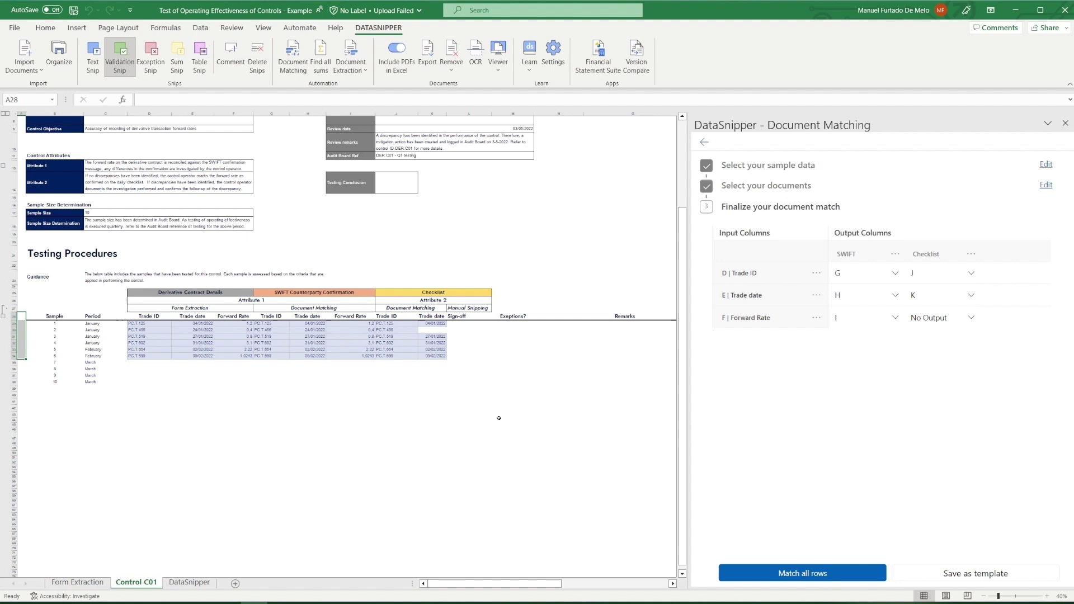
- Review matched SWIFT and checklist evidence for trades PC.T.125, PC.T.519 and PC.T.654
{"action": "left_click", "coordinate": [314, 324]}
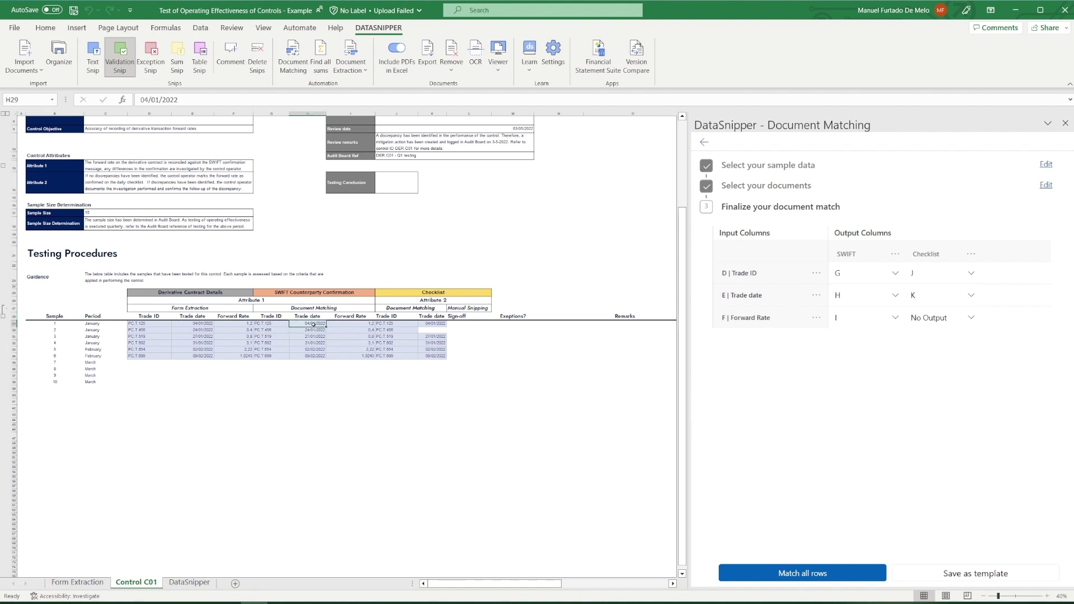
{"action": "key", "text": "Right"}
{"action": "key", "text": "Right"}
{"action": "key", "text": "Right"}
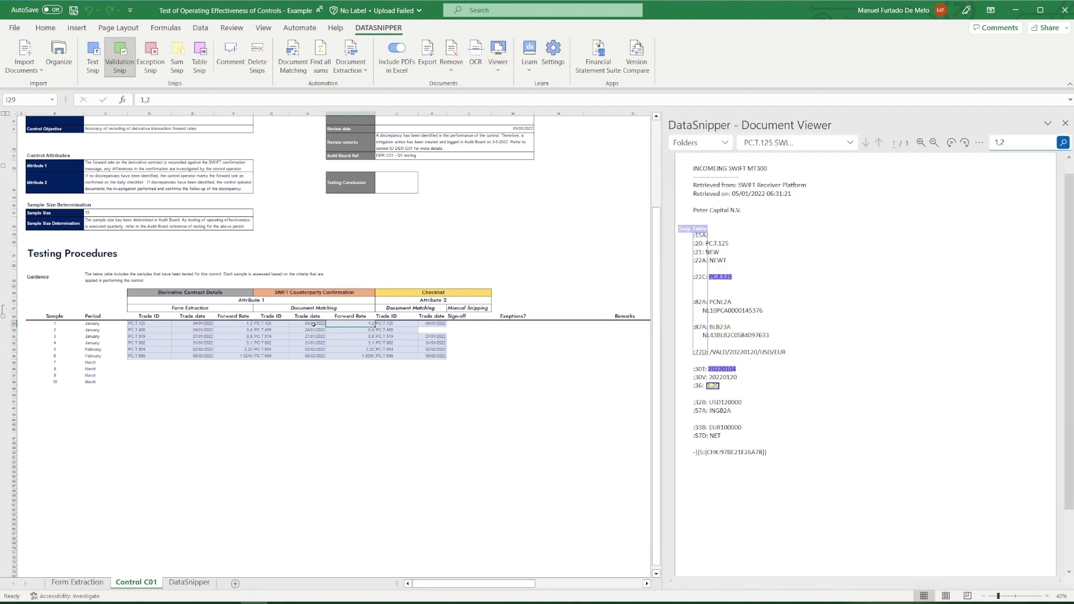
{"action": "key", "text": "Left"}
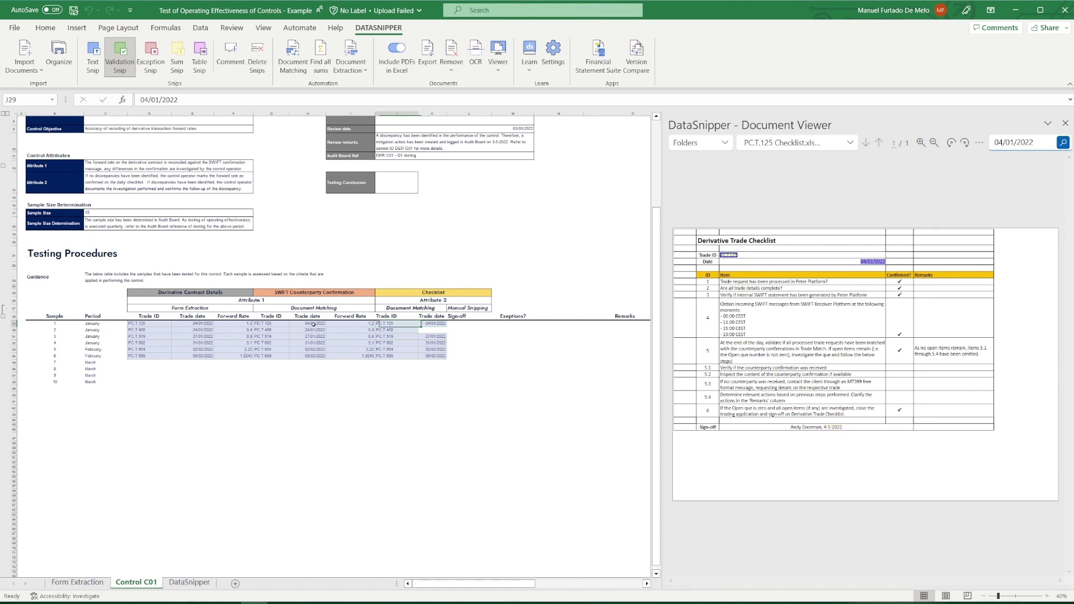
{"action": "key", "text": "Down"}
{"action": "key", "text": "Down"}
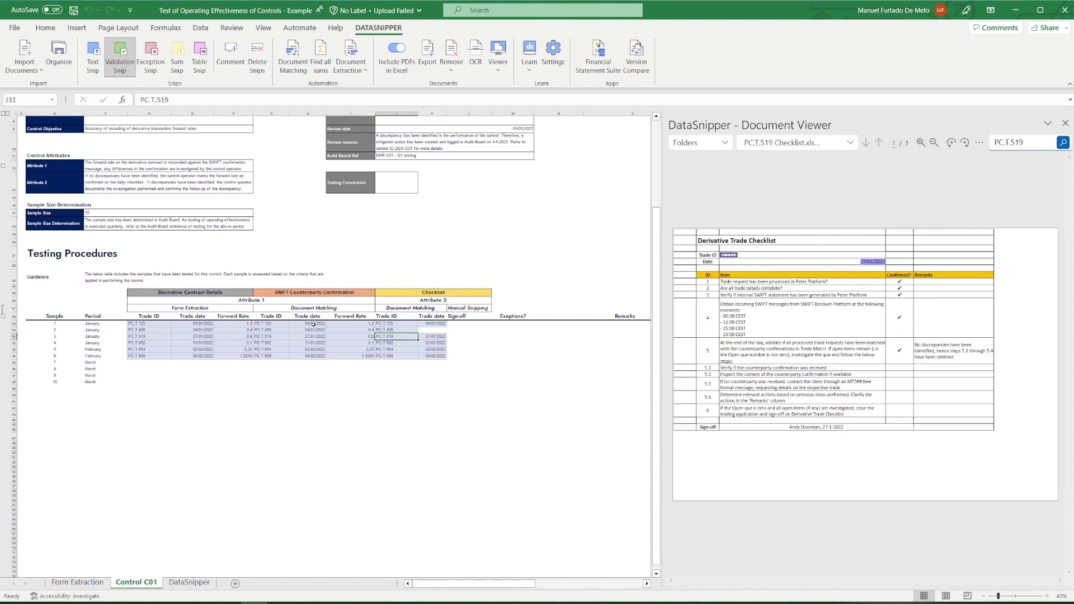
{"action": "key", "text": "Down"}
{"action": "key", "text": "Down"}
{"action": "key", "text": "Left"}
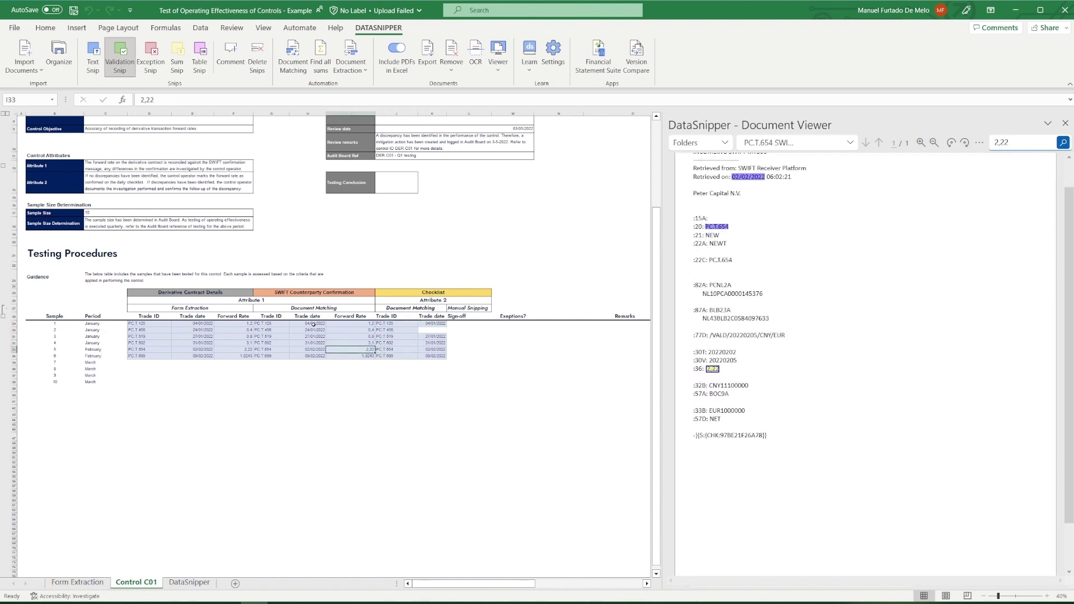
{"action": "key", "text": "Left"}
- Check PC.T.456's SWIFT message and checklist, then display PC.T.125's checklist and its 1,2 forward rate
{"action": "key", "text": "Up"}
{"action": "key", "text": "Up"}
{"action": "key", "text": "Up"}
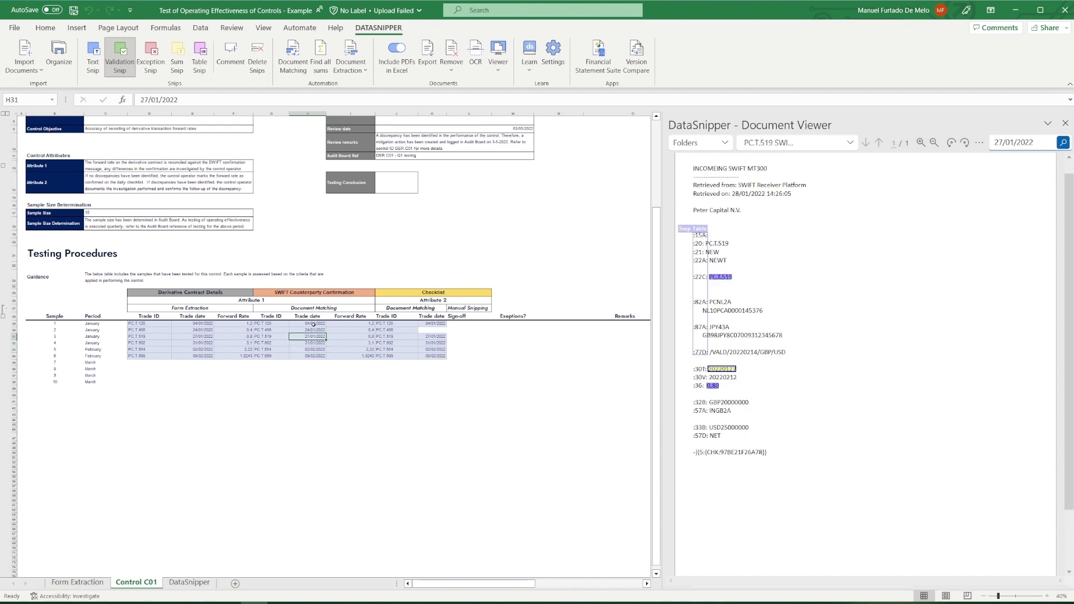
{"action": "key", "text": "Left"}
{"action": "key", "text": "Right"}
{"action": "key", "text": "Right"}
{"action": "key", "text": "Right"}
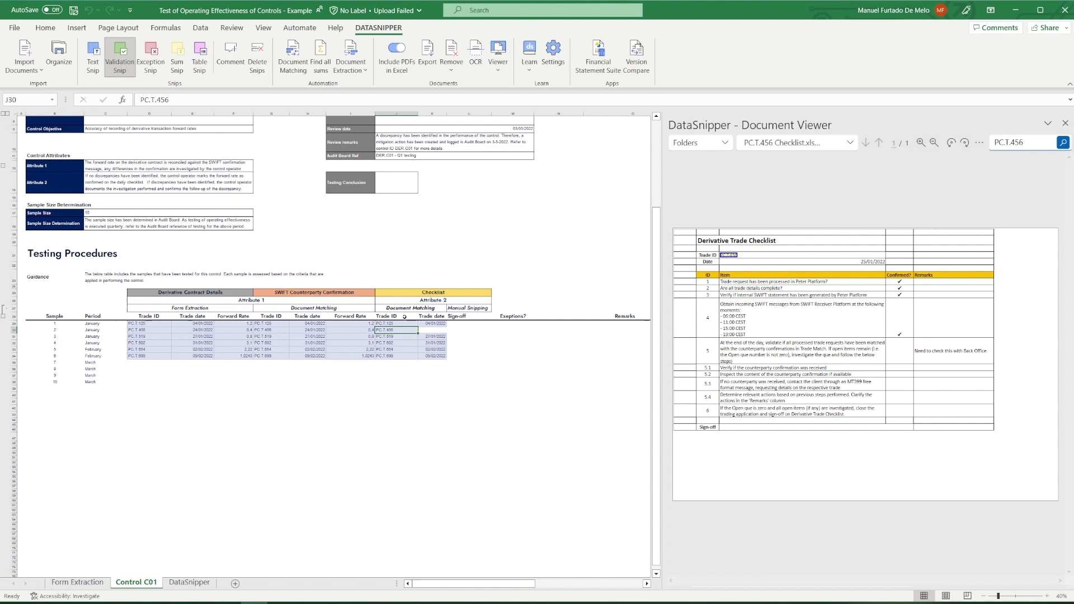
{"action": "left_click", "coordinate": [406, 324]}
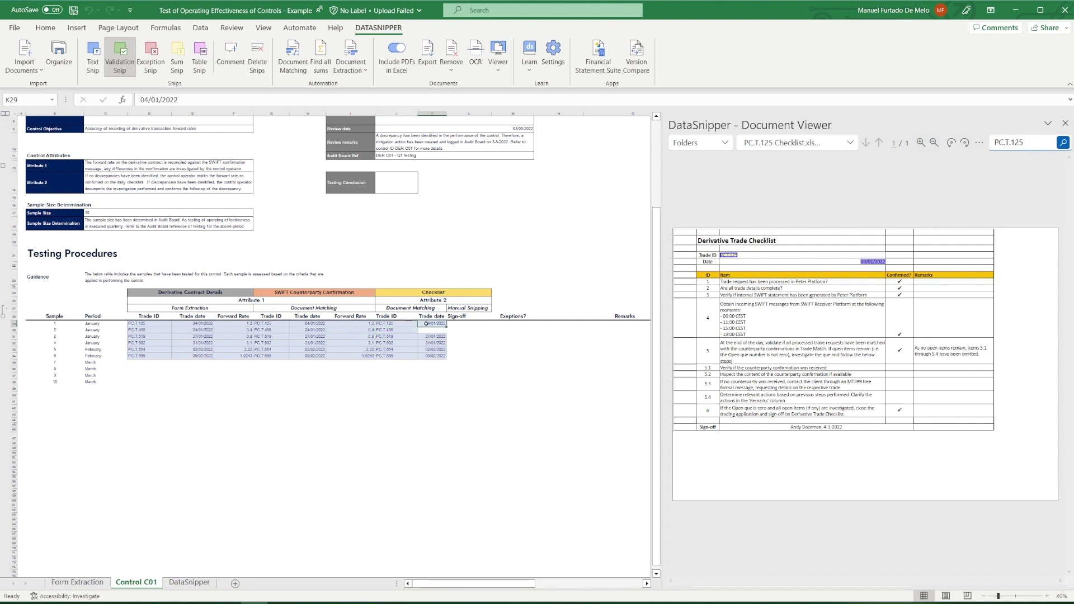
{"action": "left_click", "coordinate": [354, 324]}
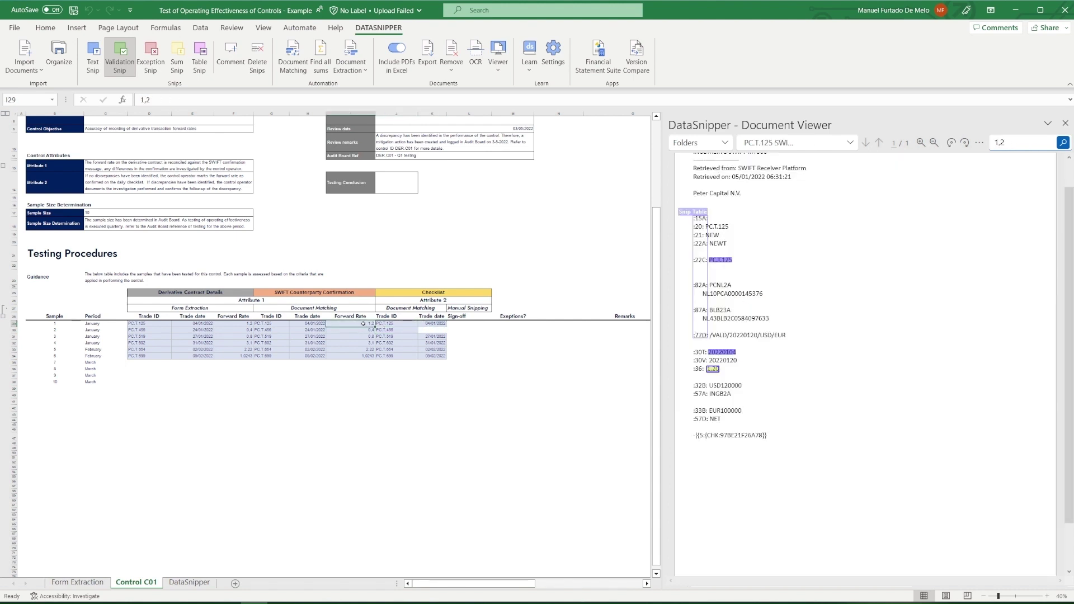
{"action": "left_click", "coordinate": [396, 324]}
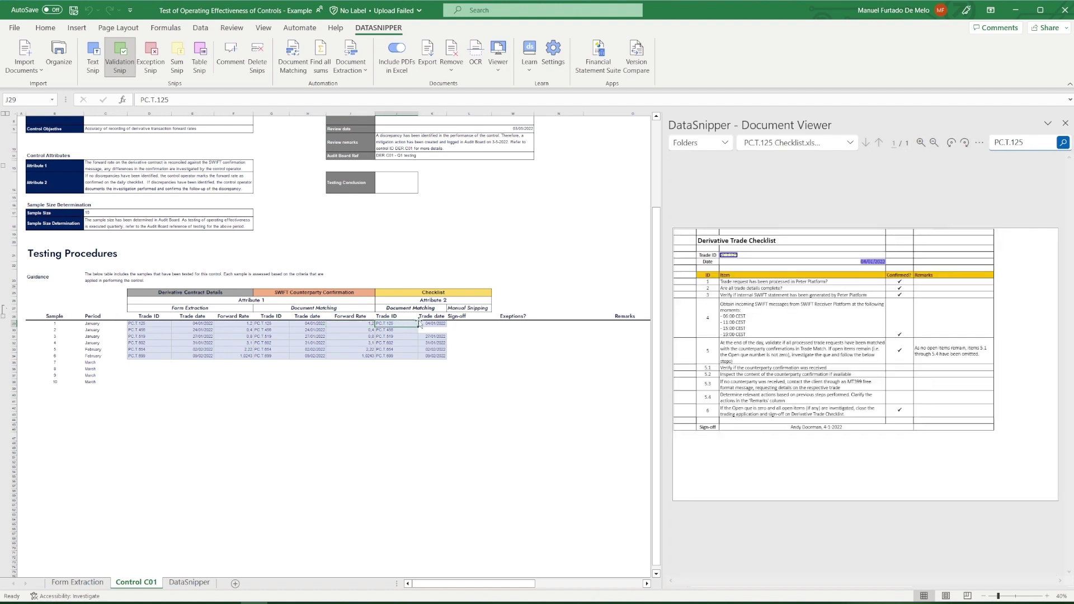
- Validation-snip PC.T.125's checklist Sign-off line into cell L29
{"action": "left_click", "coordinate": [419, 324]}
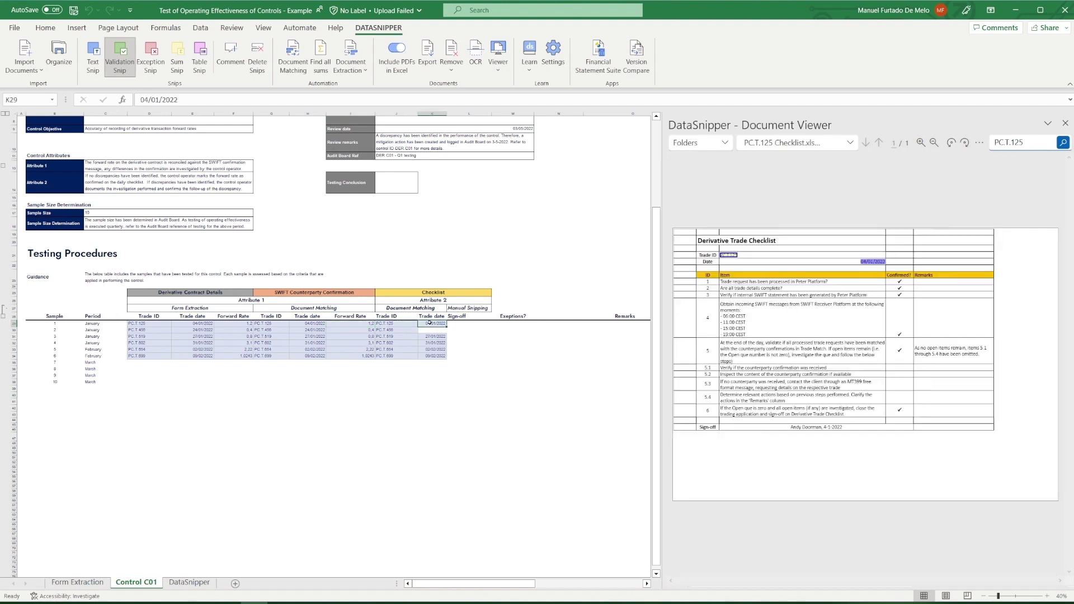
{"action": "left_click", "coordinate": [120, 60]}
{"action": "key", "text": "Right"}
{"action": "left_click_drag", "start_coordinate": [763, 422], "coordinate": [862, 439]}
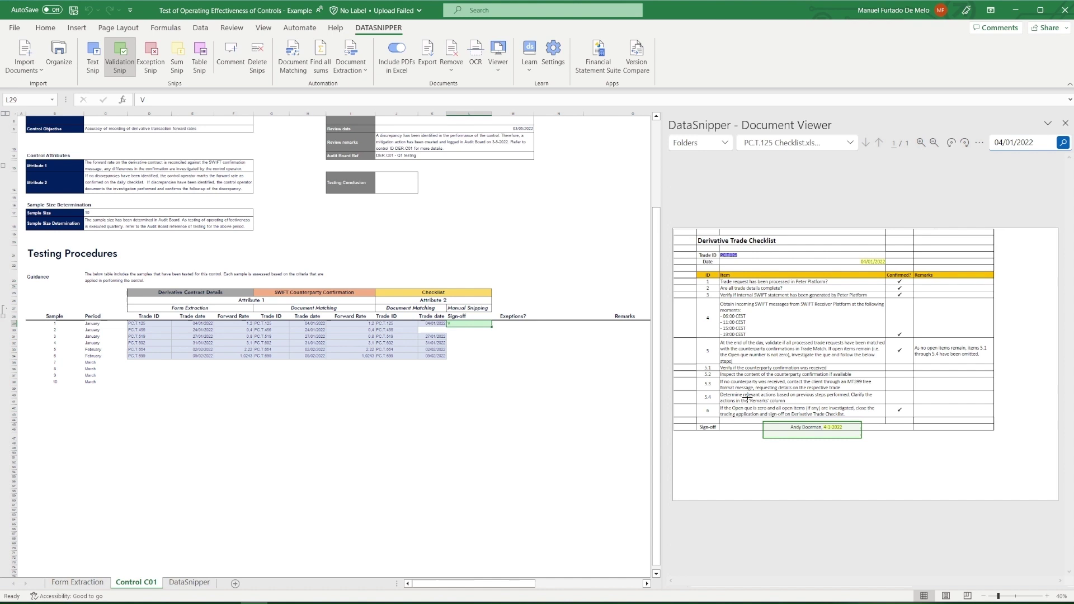
{"action": "left_click", "coordinate": [428, 331]}
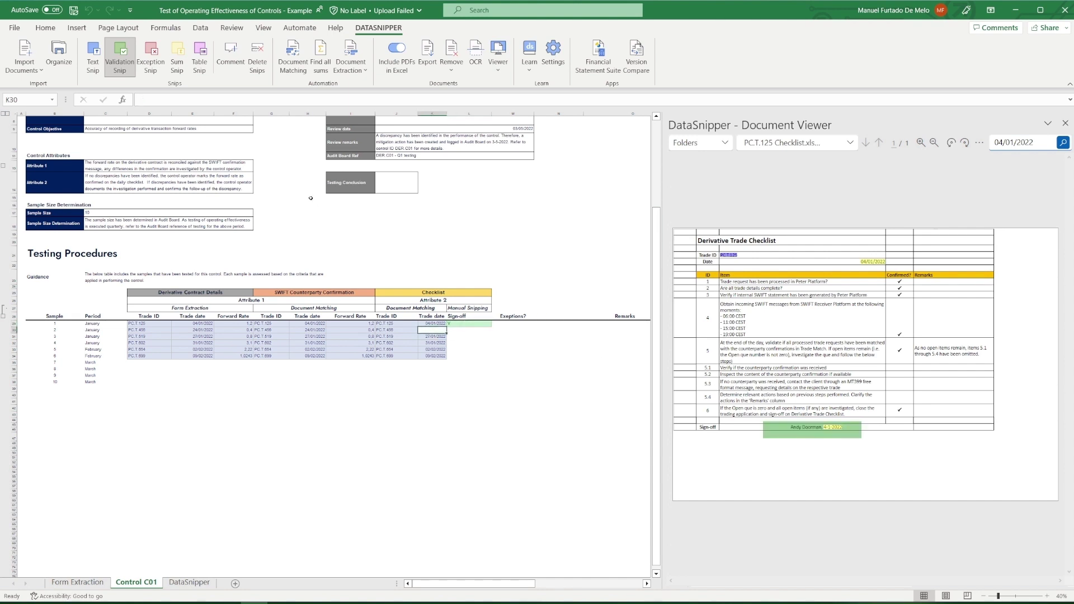
{"action": "left_click", "coordinate": [151, 59]}
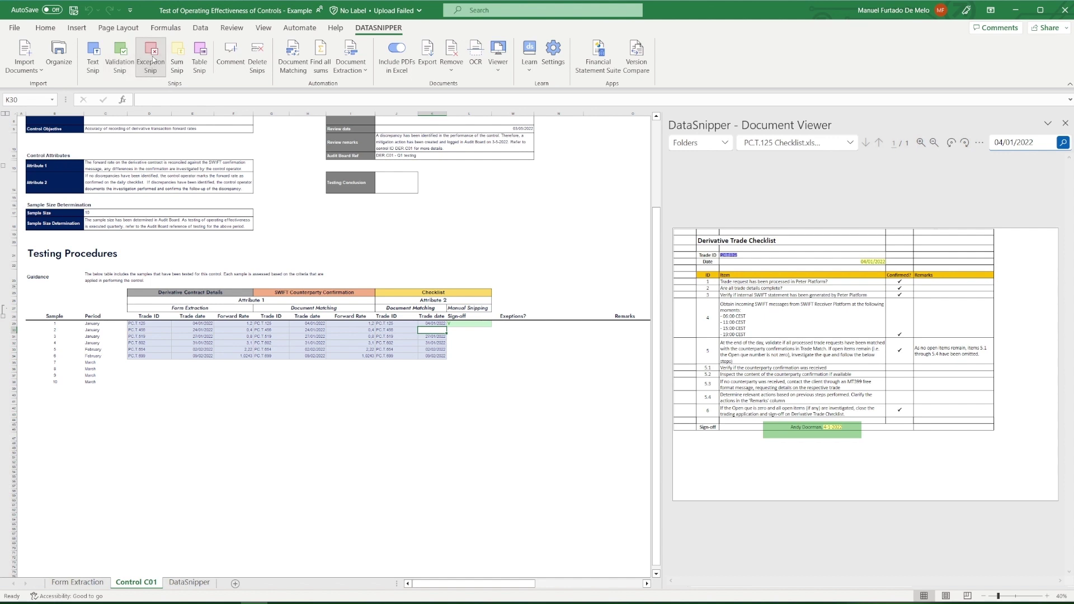
- Exception-snip PC.T.456's 25/01/2022 checklist date into K30 and its blank sign-off into L30
{"action": "left_click", "coordinate": [413, 331]}
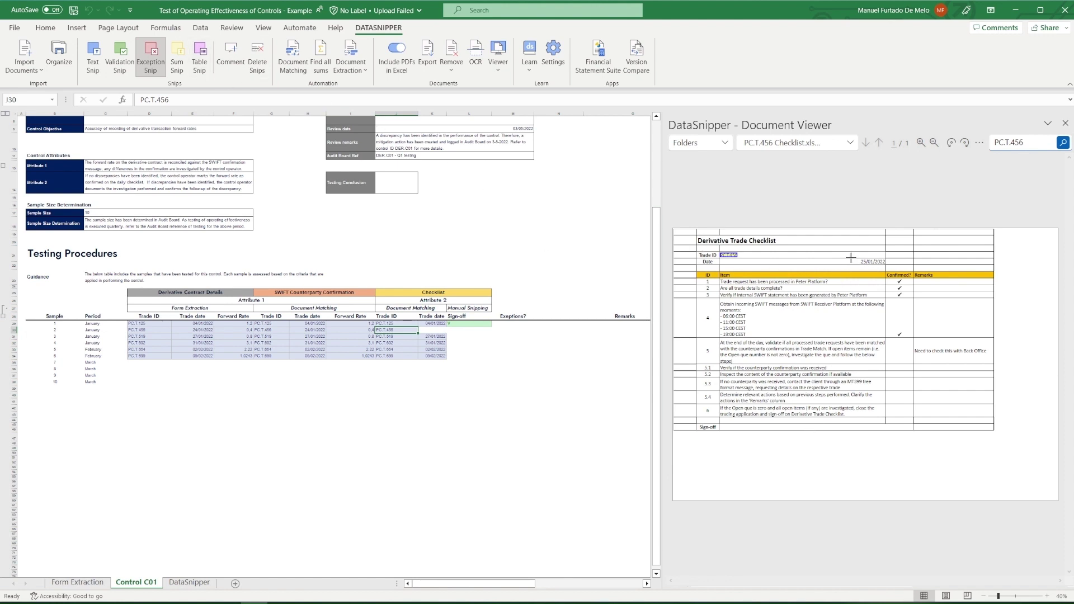
{"action": "left_click", "coordinate": [867, 263]}
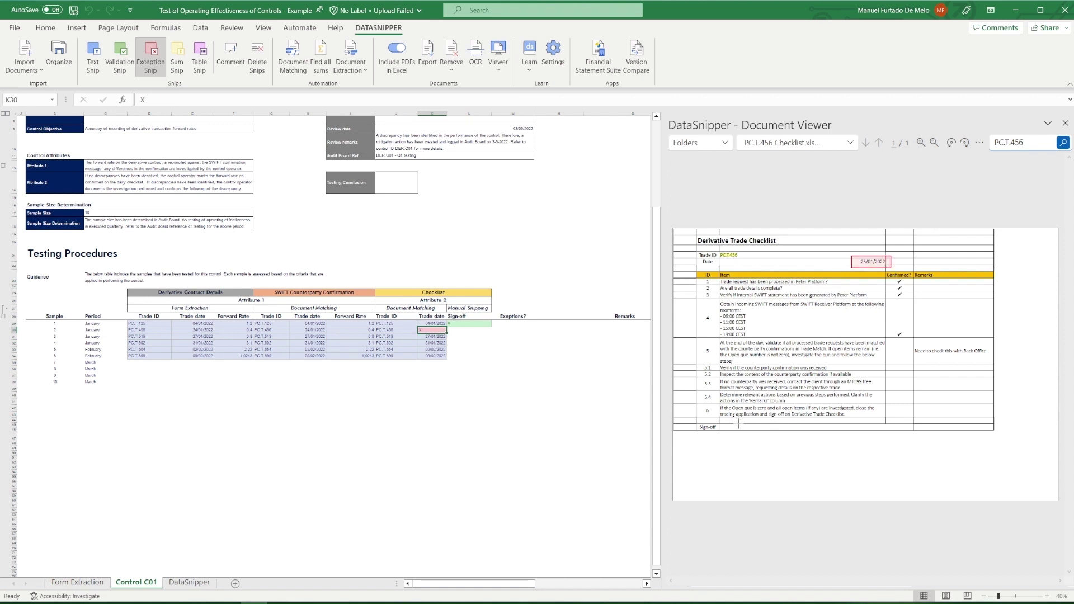
{"action": "left_click_drag", "start_coordinate": [738, 424], "coordinate": [892, 434]}
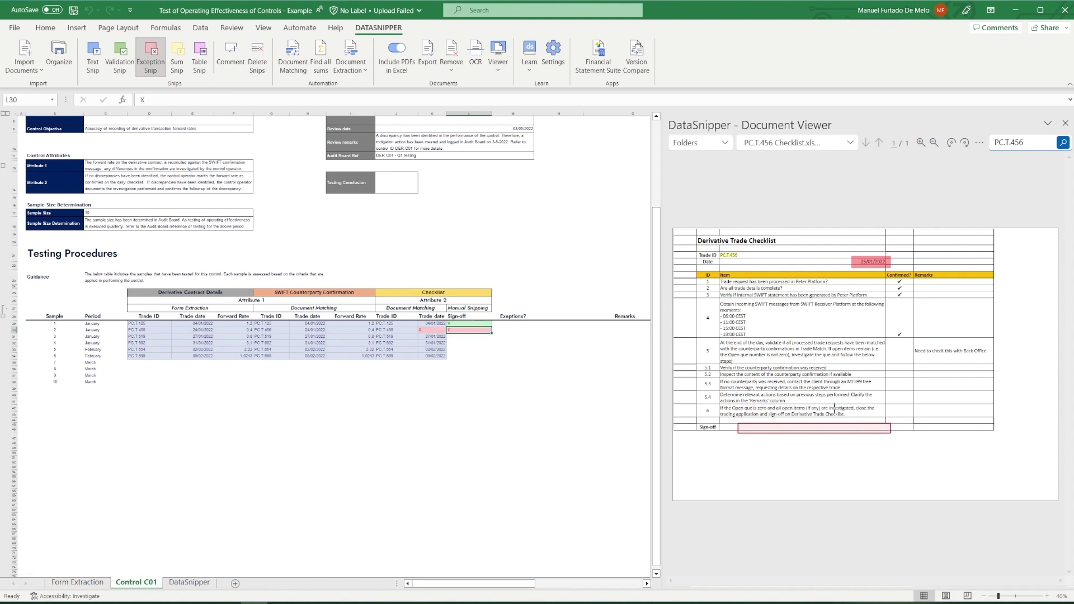
{"action": "left_click", "coordinate": [437, 332]}
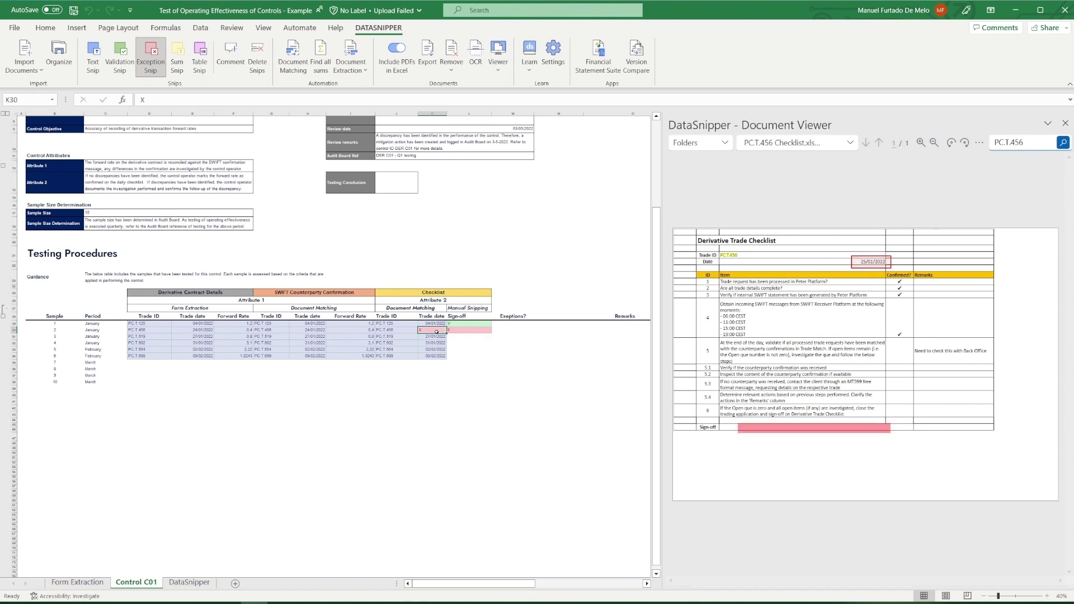
{"action": "key", "text": "Right"}
- Validation-snip each checklist's Sign-off line into L31–L34 for PC.T.519, PC.T.602, PC.T.654 and PC.T.699
{"action": "left_click", "coordinate": [435, 336]}
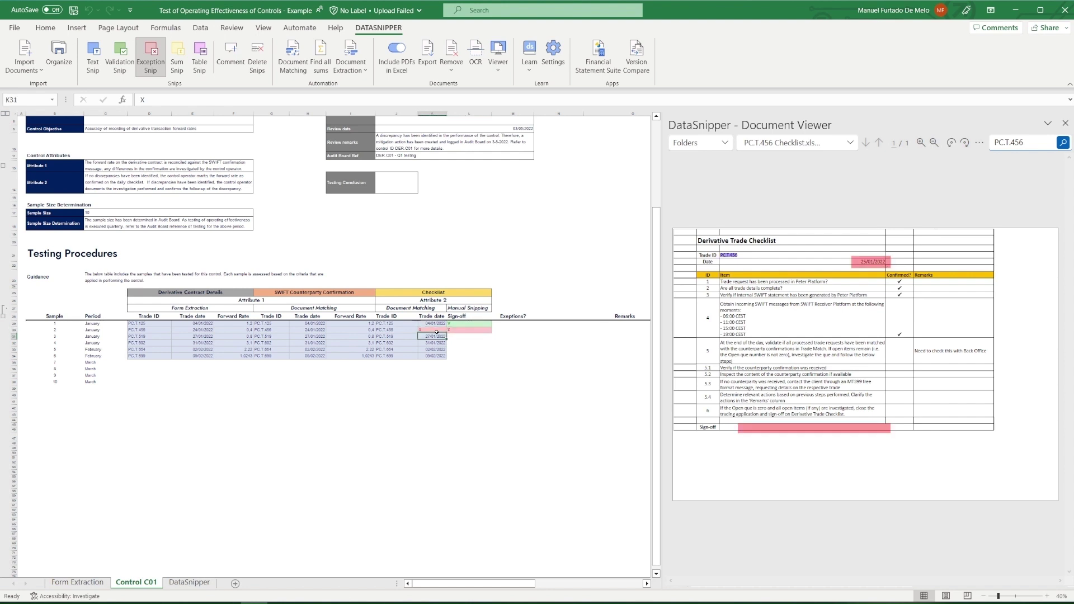
{"action": "left_click", "coordinate": [119, 56]}
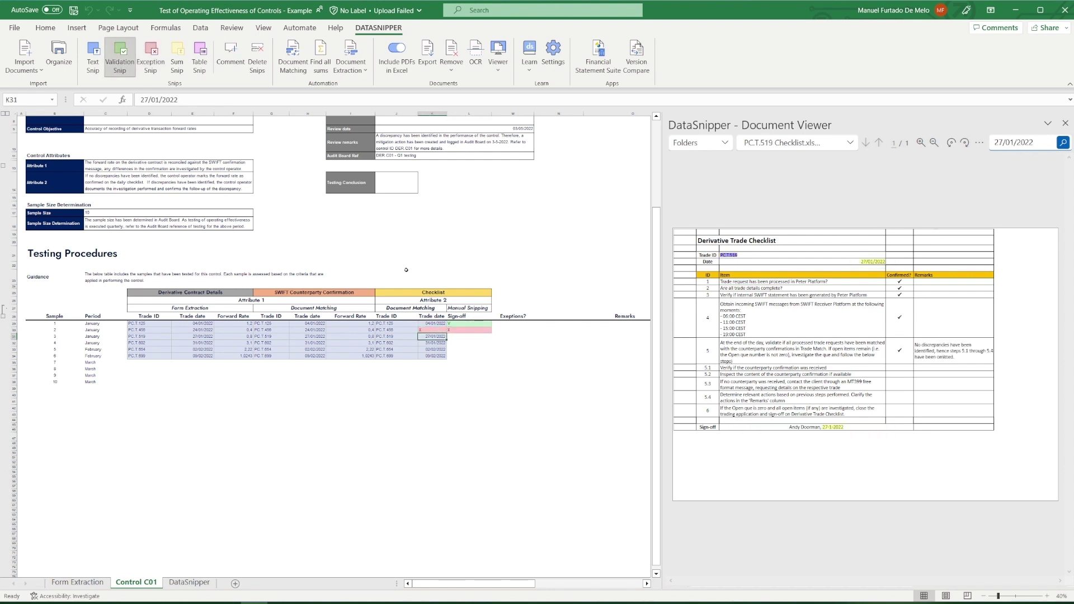
{"action": "left_click_drag", "start_coordinate": [782, 422], "coordinate": [848, 437]}
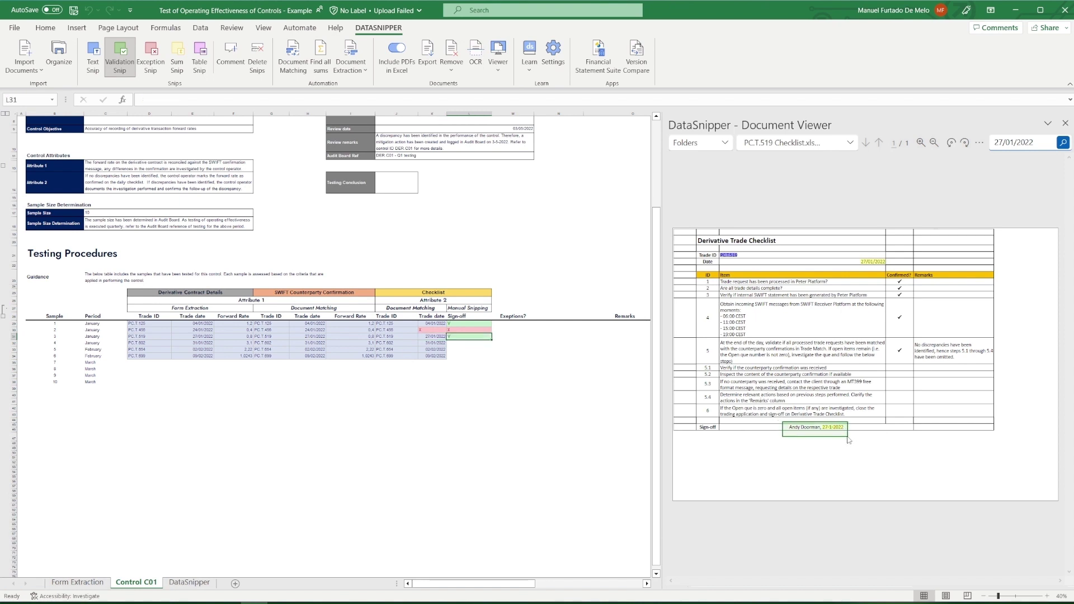
{"action": "left_click", "coordinate": [442, 344]}
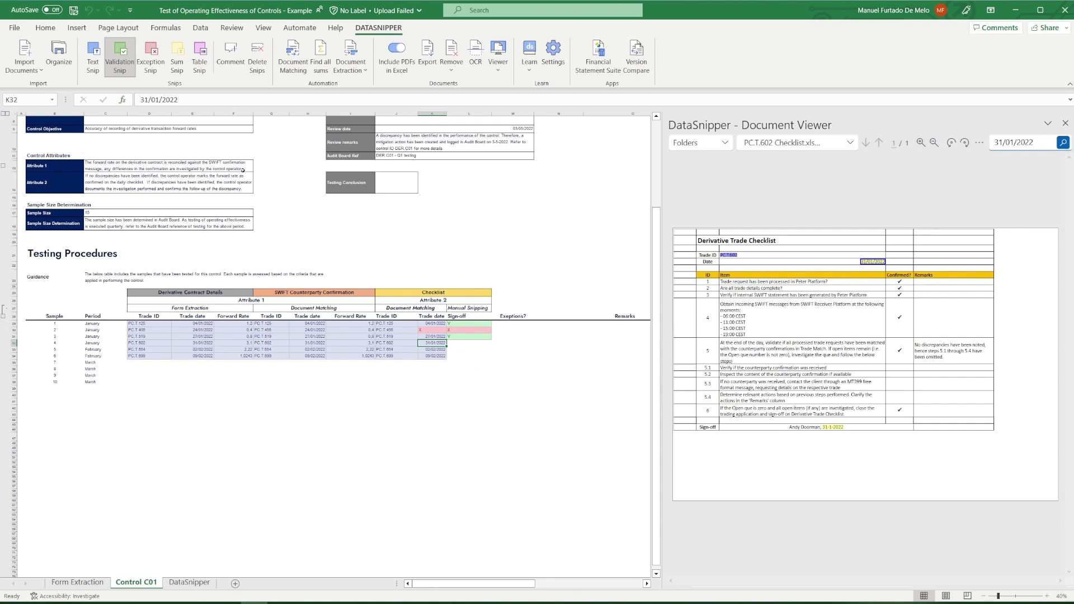
{"action": "left_click_drag", "start_coordinate": [784, 424], "coordinate": [850, 435]}
{"action": "left_click", "coordinate": [438, 349]}
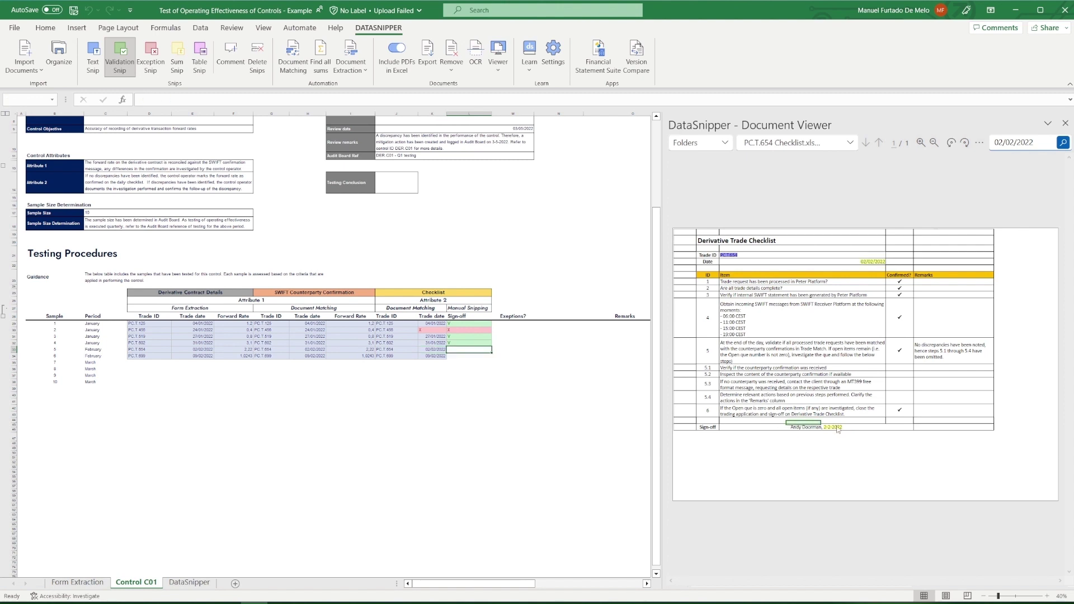
{"action": "left_click_drag", "start_coordinate": [785, 424], "coordinate": [860, 435]}
{"action": "left_click", "coordinate": [468, 356]}
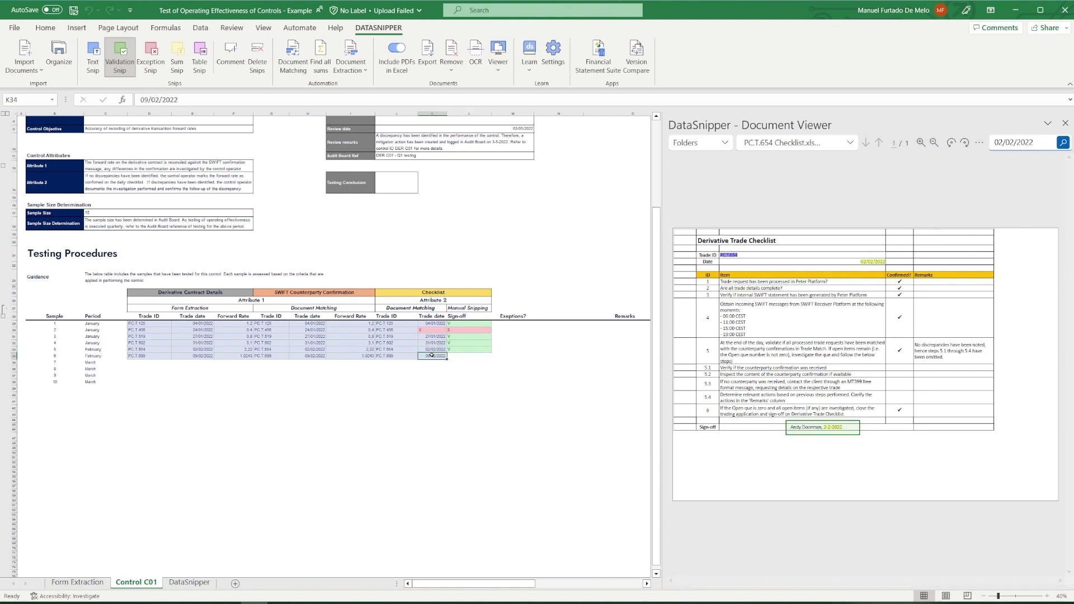
{"action": "left_click_drag", "start_coordinate": [785, 423], "coordinate": [850, 441]}
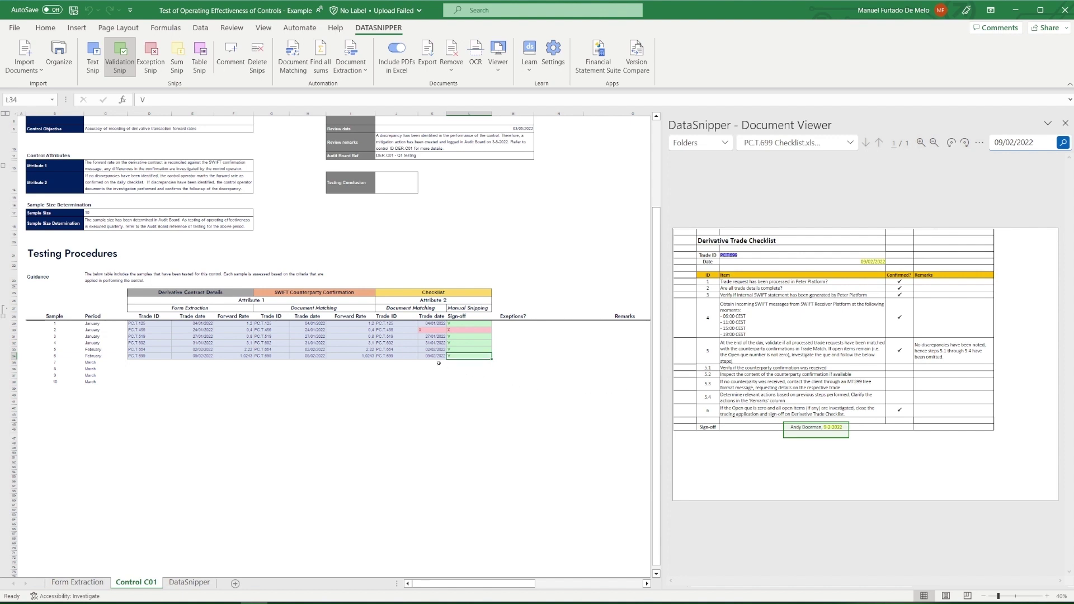
- Review PC.T.699's 09/02/2022 date, then revisit PC.T.456's flagged date and sign-off exceptions
{"action": "left_click", "coordinate": [432, 356]}
{"action": "key", "text": "Right"}
{"action": "key", "text": "Up"}
{"action": "key", "text": "Up"}
{"action": "key", "text": "Up"}
{"action": "key", "text": "Up"}
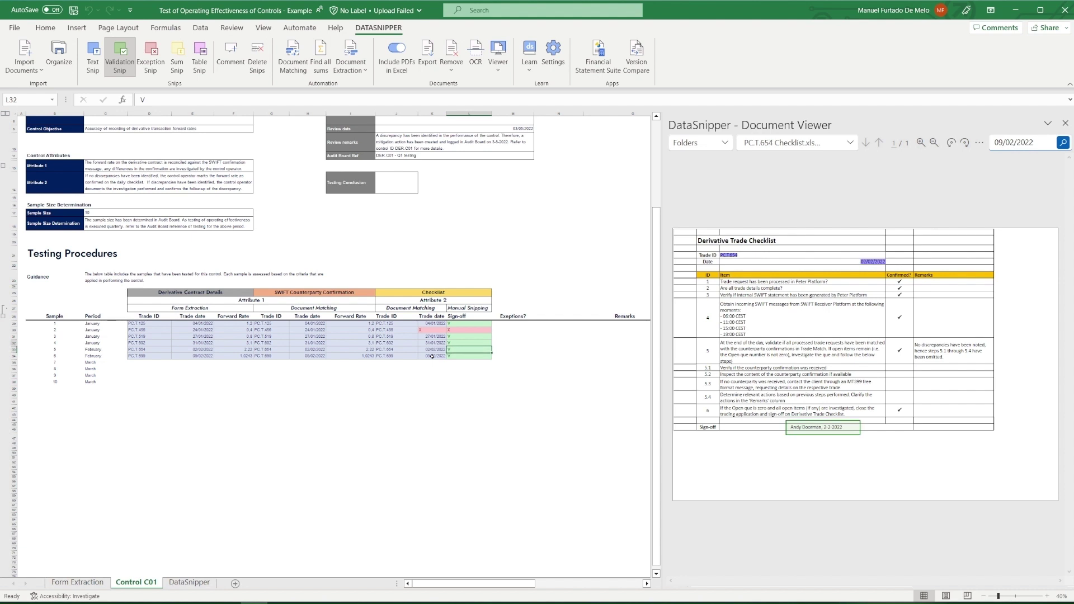
{"action": "key", "text": "Left"}
{"action": "key", "text": "Left"}
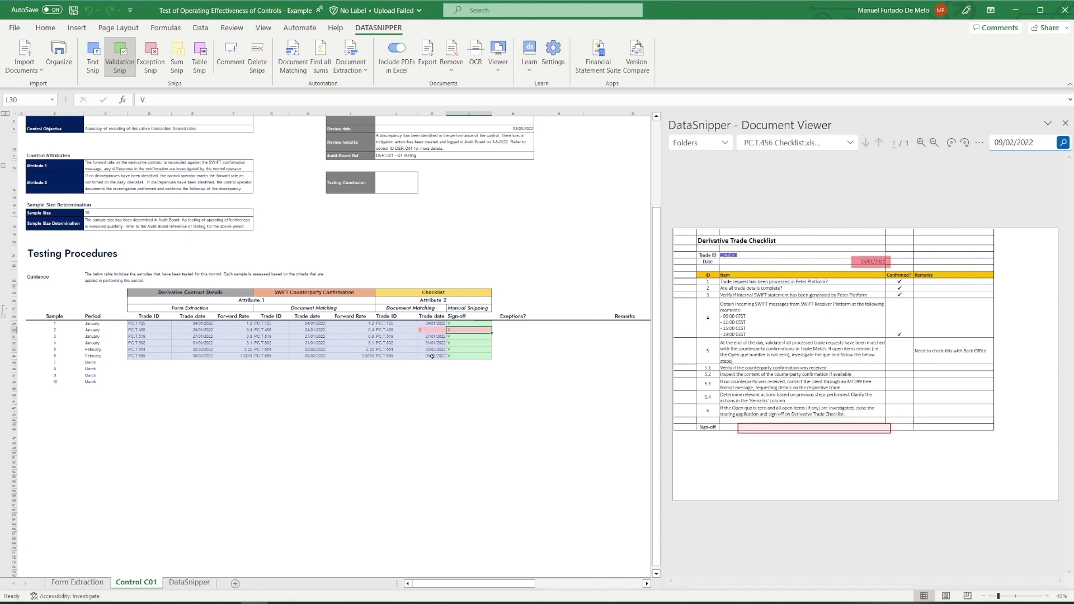